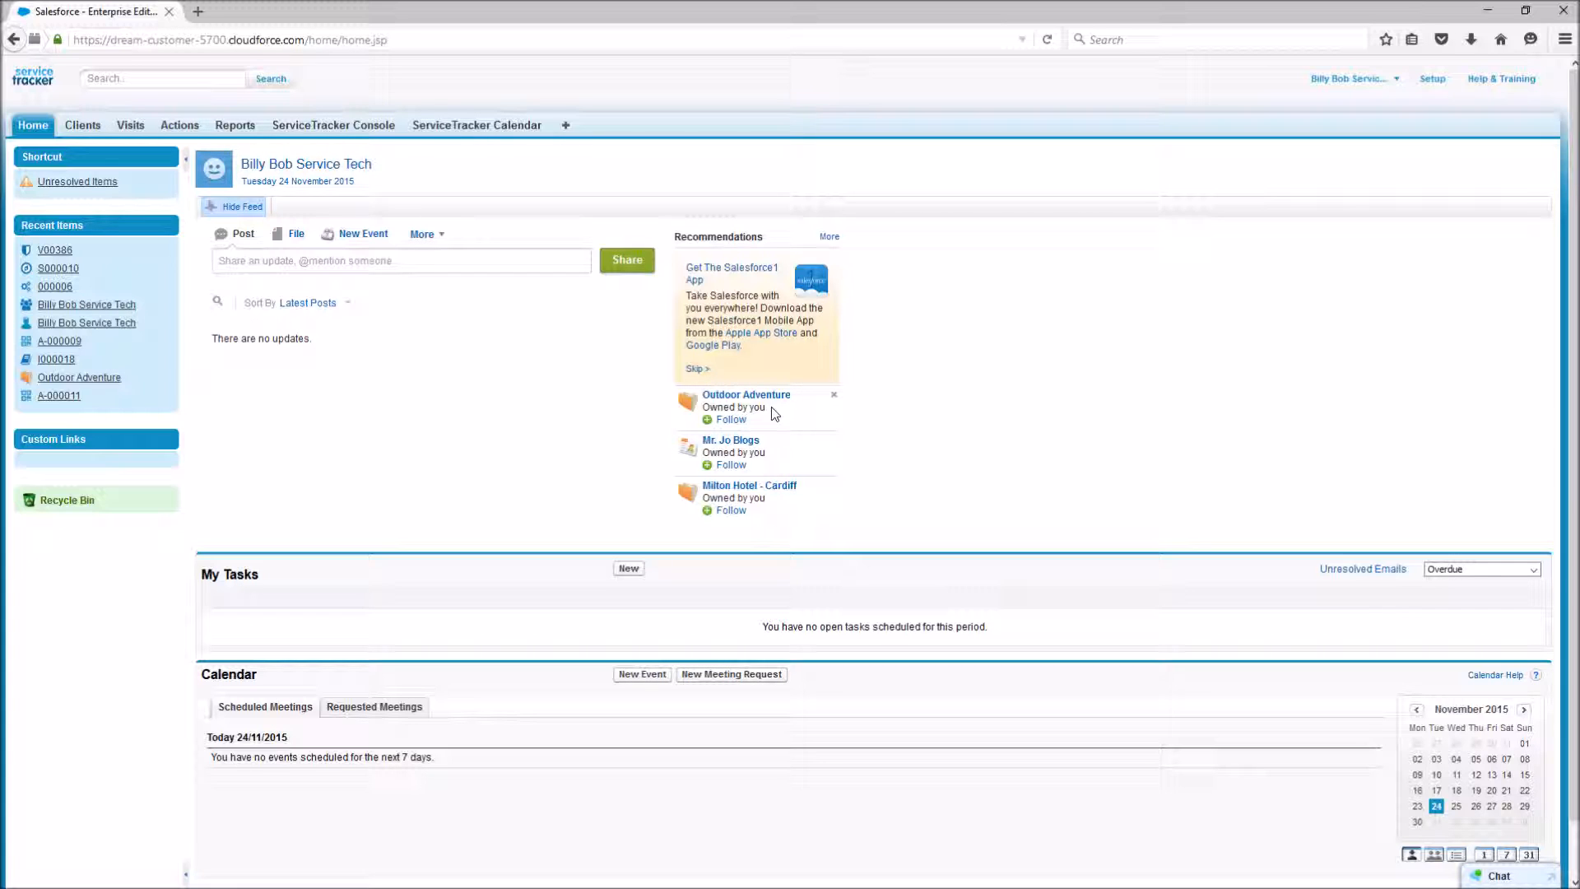
Step: Open the Outdoor Adventure client and view the schedules of its active job
{"action": "left_click", "coordinate": [747, 398]}
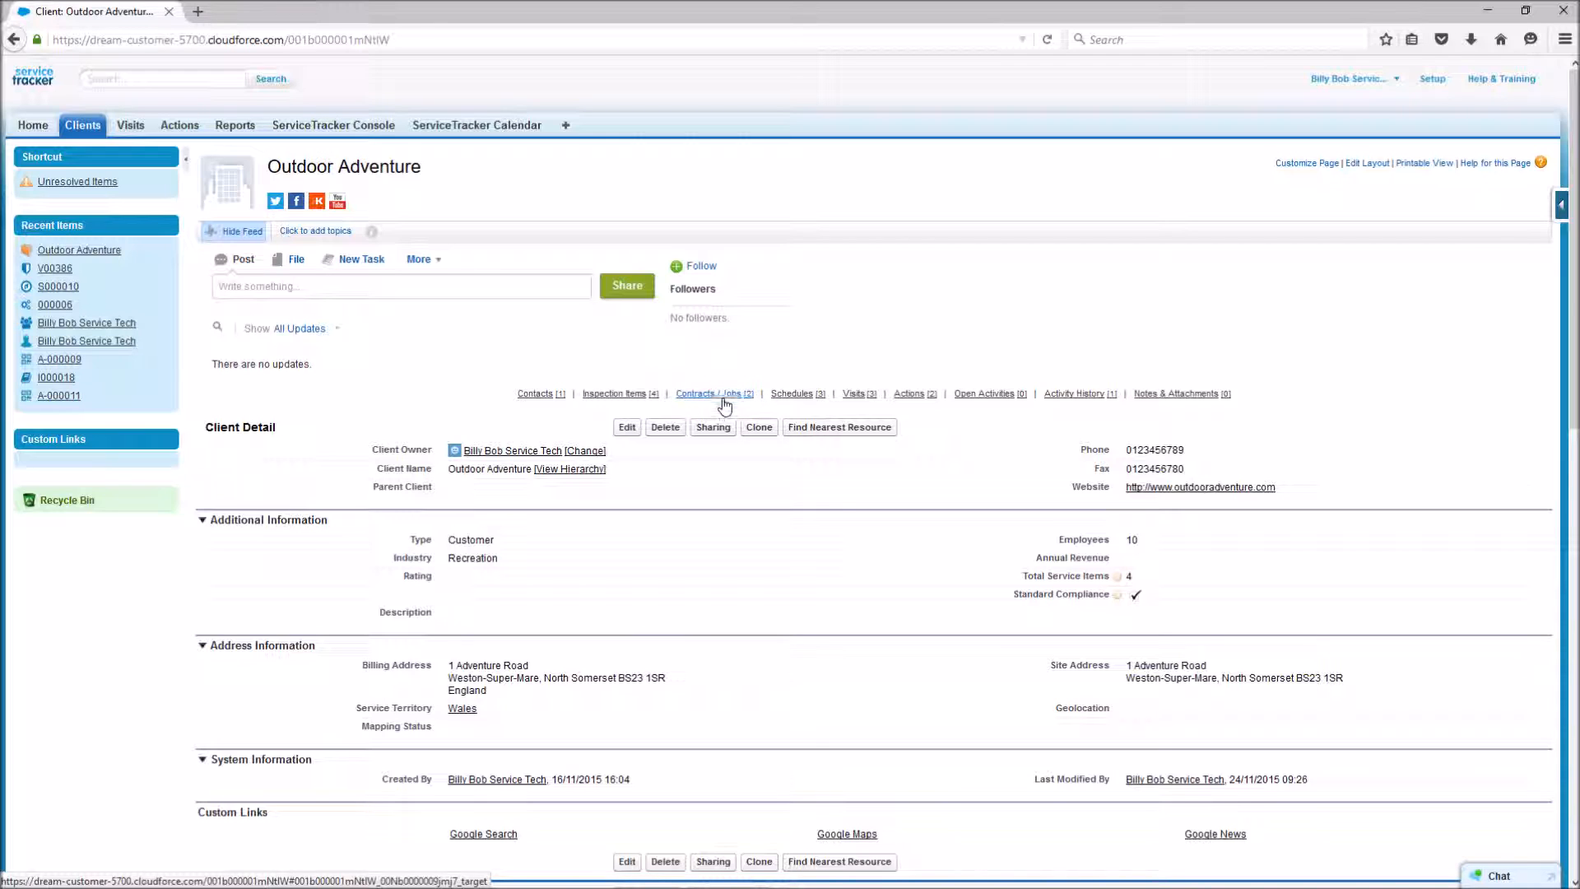
{"action": "mouse_move", "coordinate": [723, 401]}
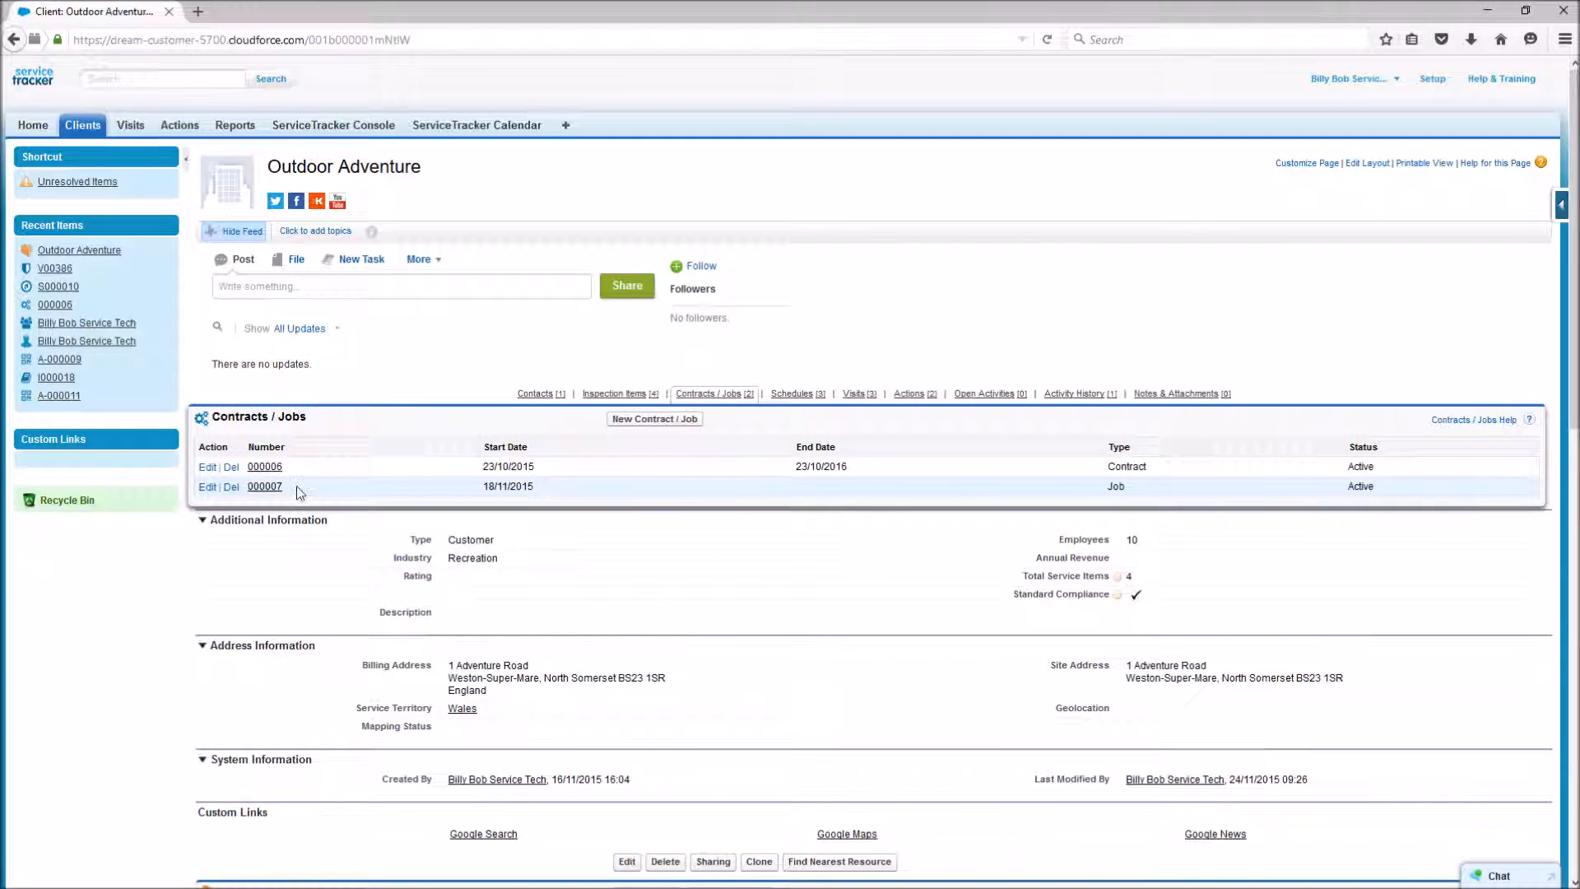
{"action": "left_click", "coordinate": [265, 487]}
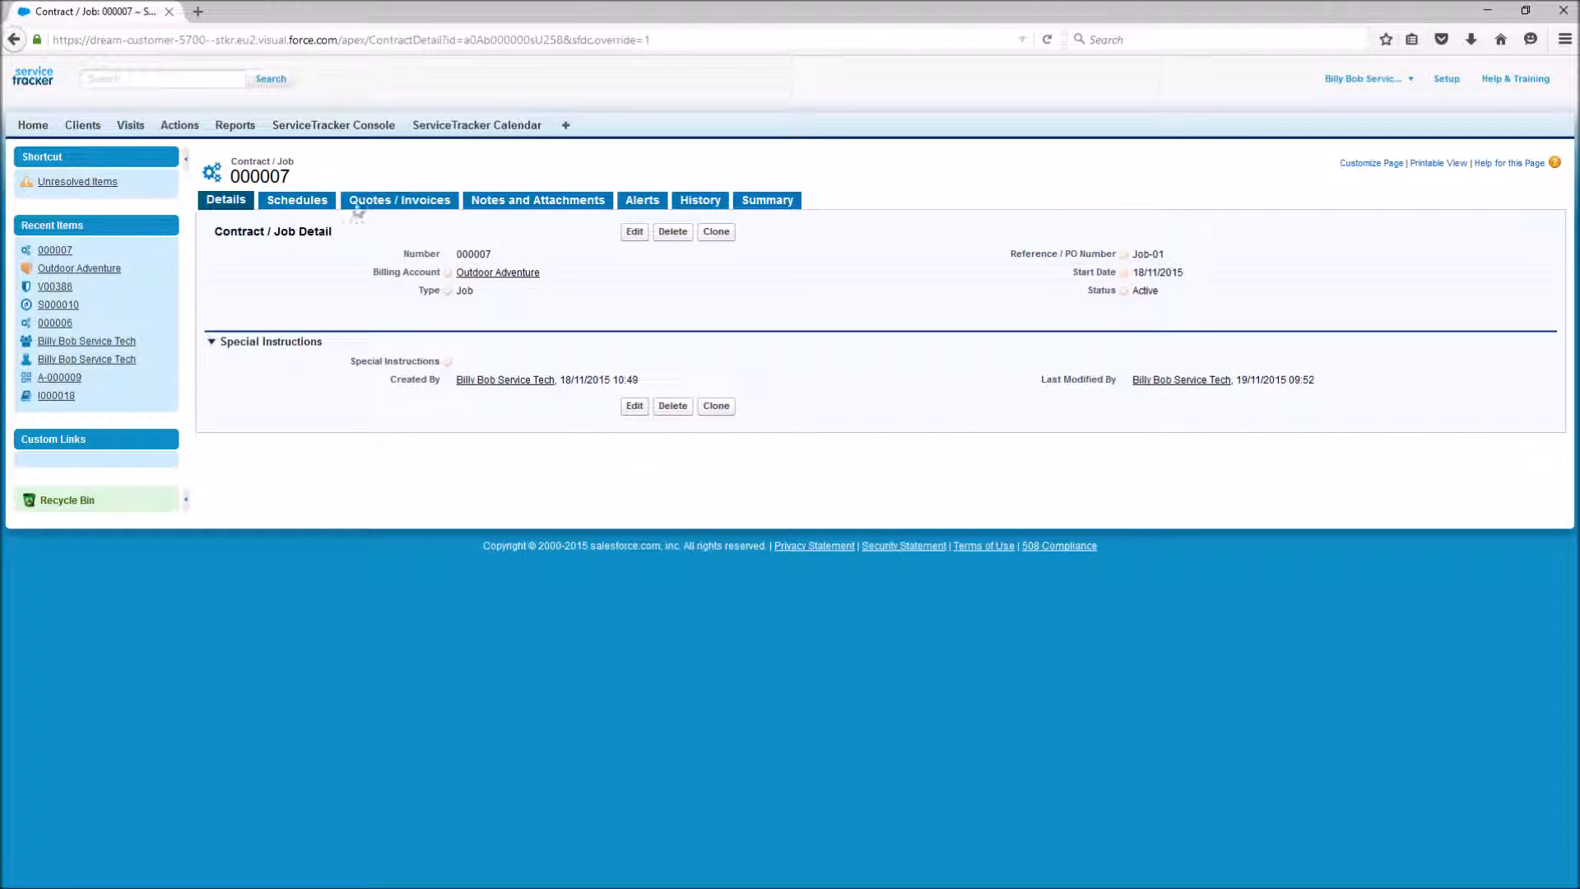
{"action": "left_click", "coordinate": [319, 204]}
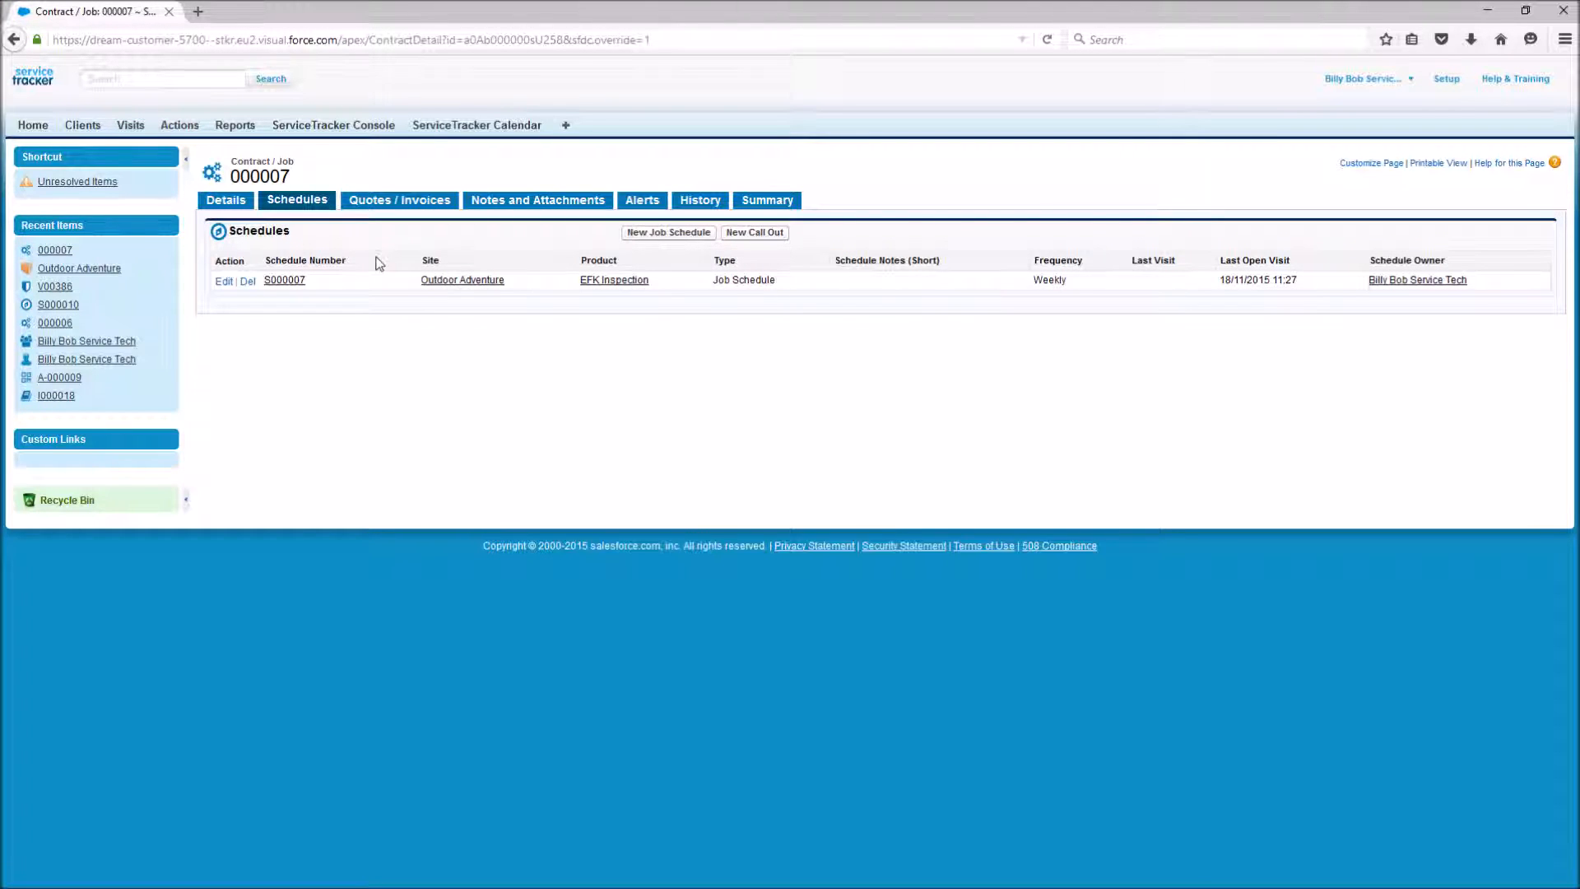
Step: Return to the Outdoor Adventure client and start a new call out from the schedules of its active contract
{"action": "left_click", "coordinate": [448, 281]}
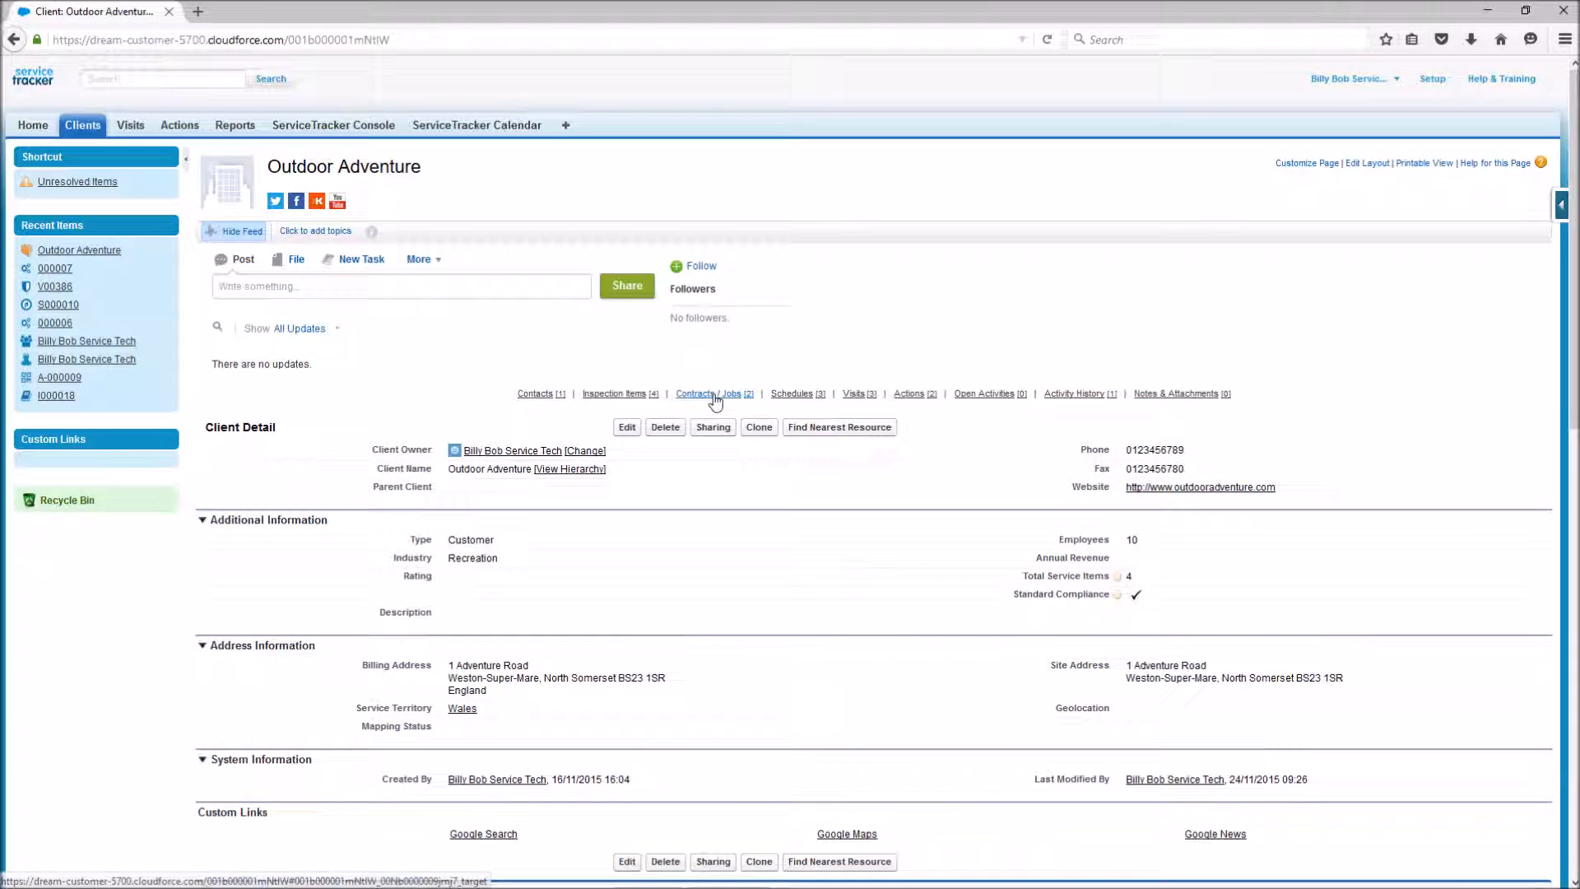
{"action": "mouse_move", "coordinate": [710, 394]}
{"action": "left_click", "coordinate": [271, 468]}
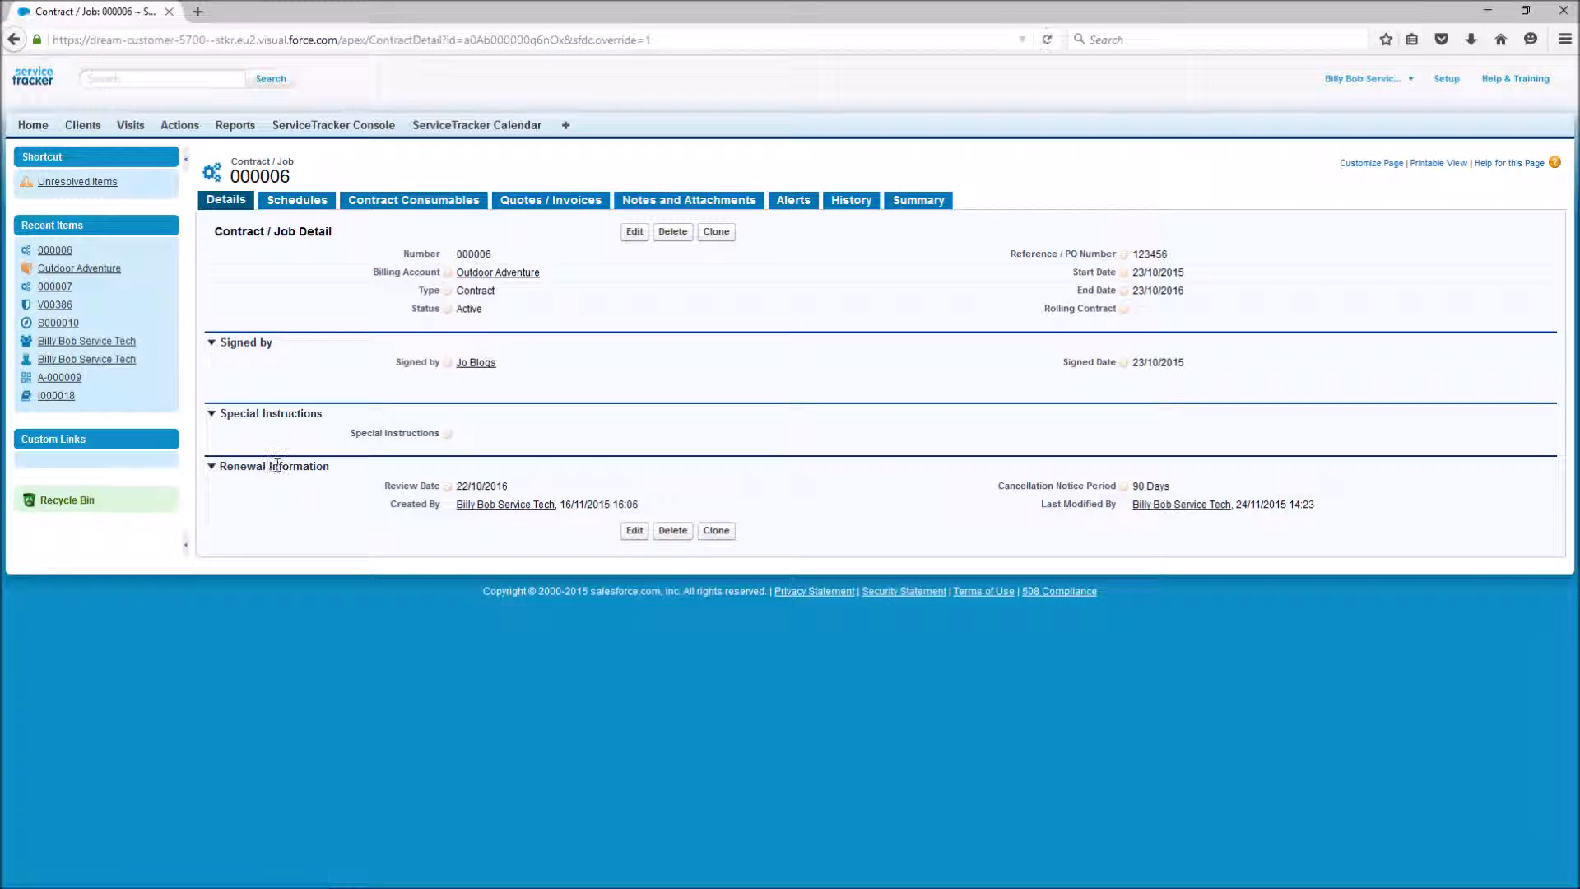
{"action": "left_click", "coordinate": [298, 201]}
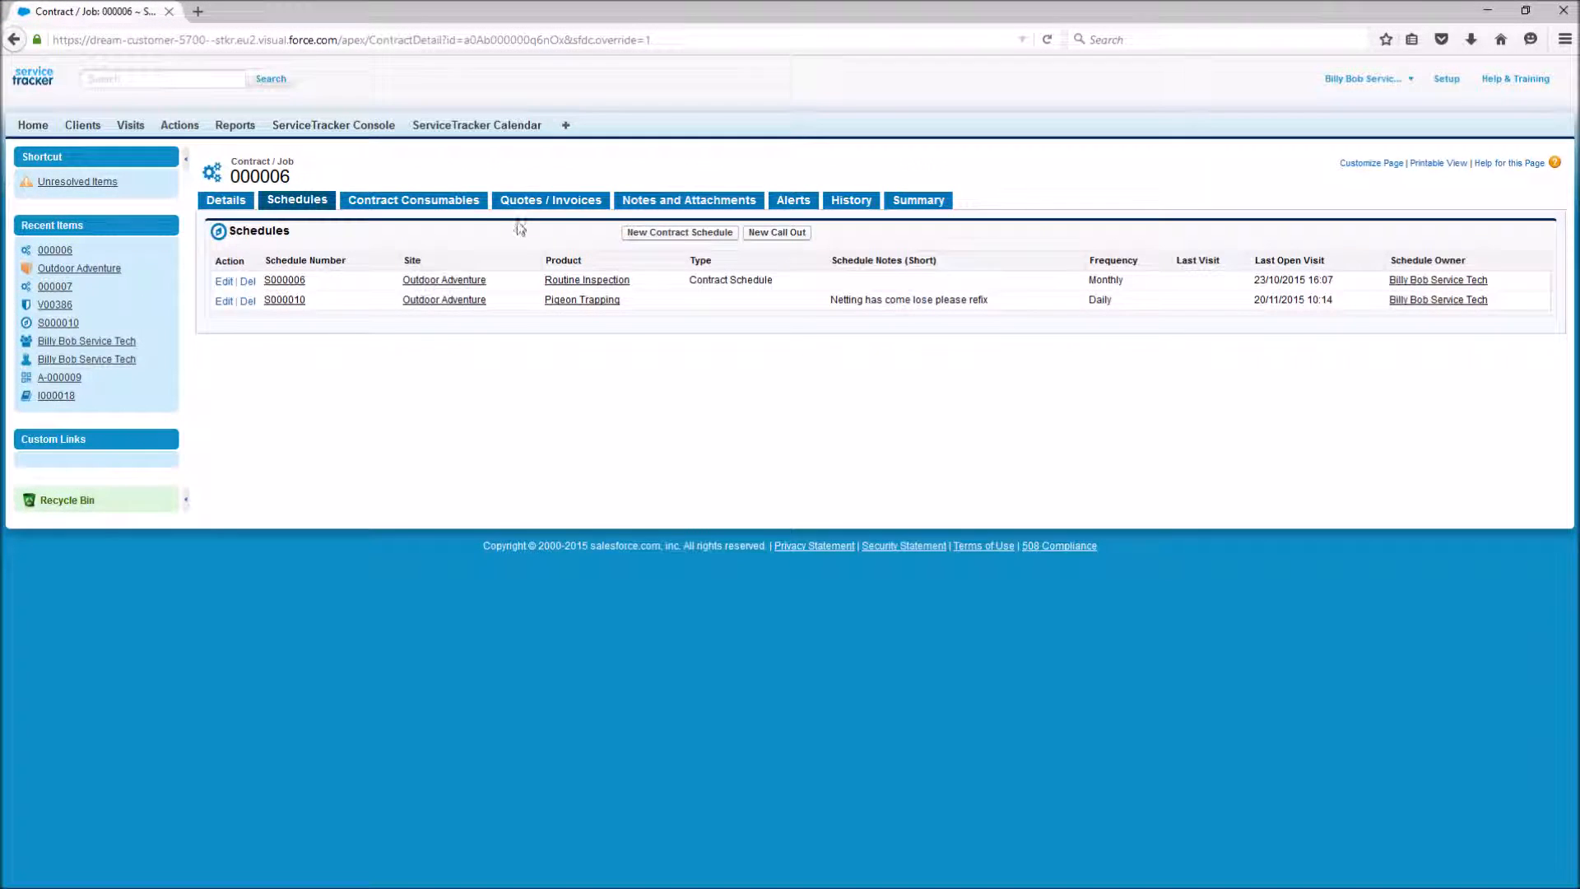
{"action": "left_click", "coordinate": [776, 234]}
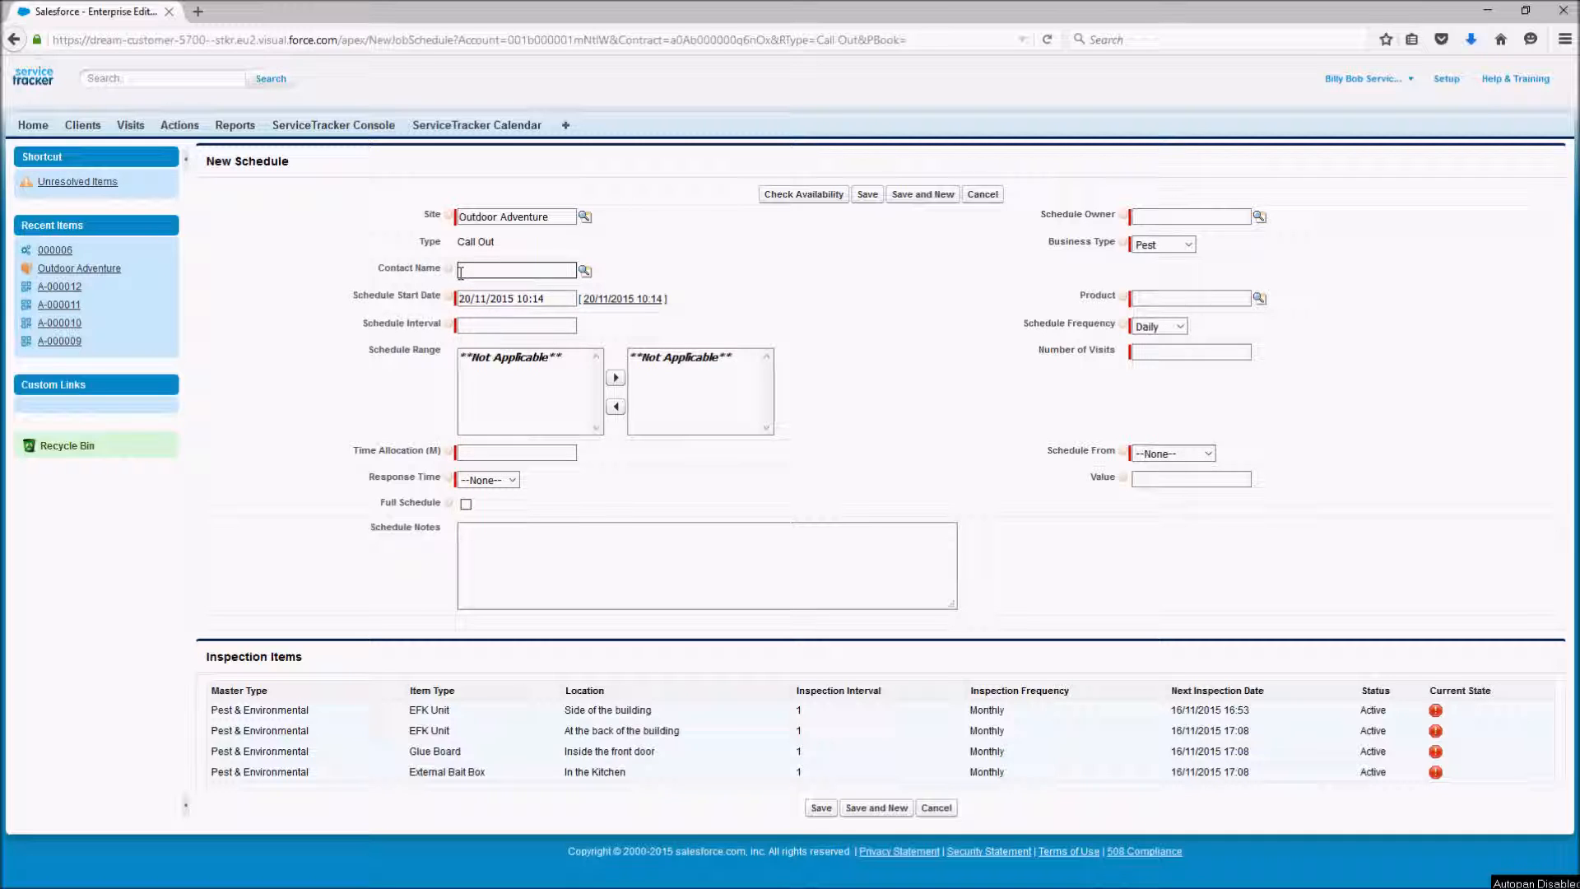
Step: Pick the Outdoor Adventure contact for the call out and set schedule interval 1, number of visits 1 and frequency Daily
{"action": "left_click", "coordinate": [585, 272]}
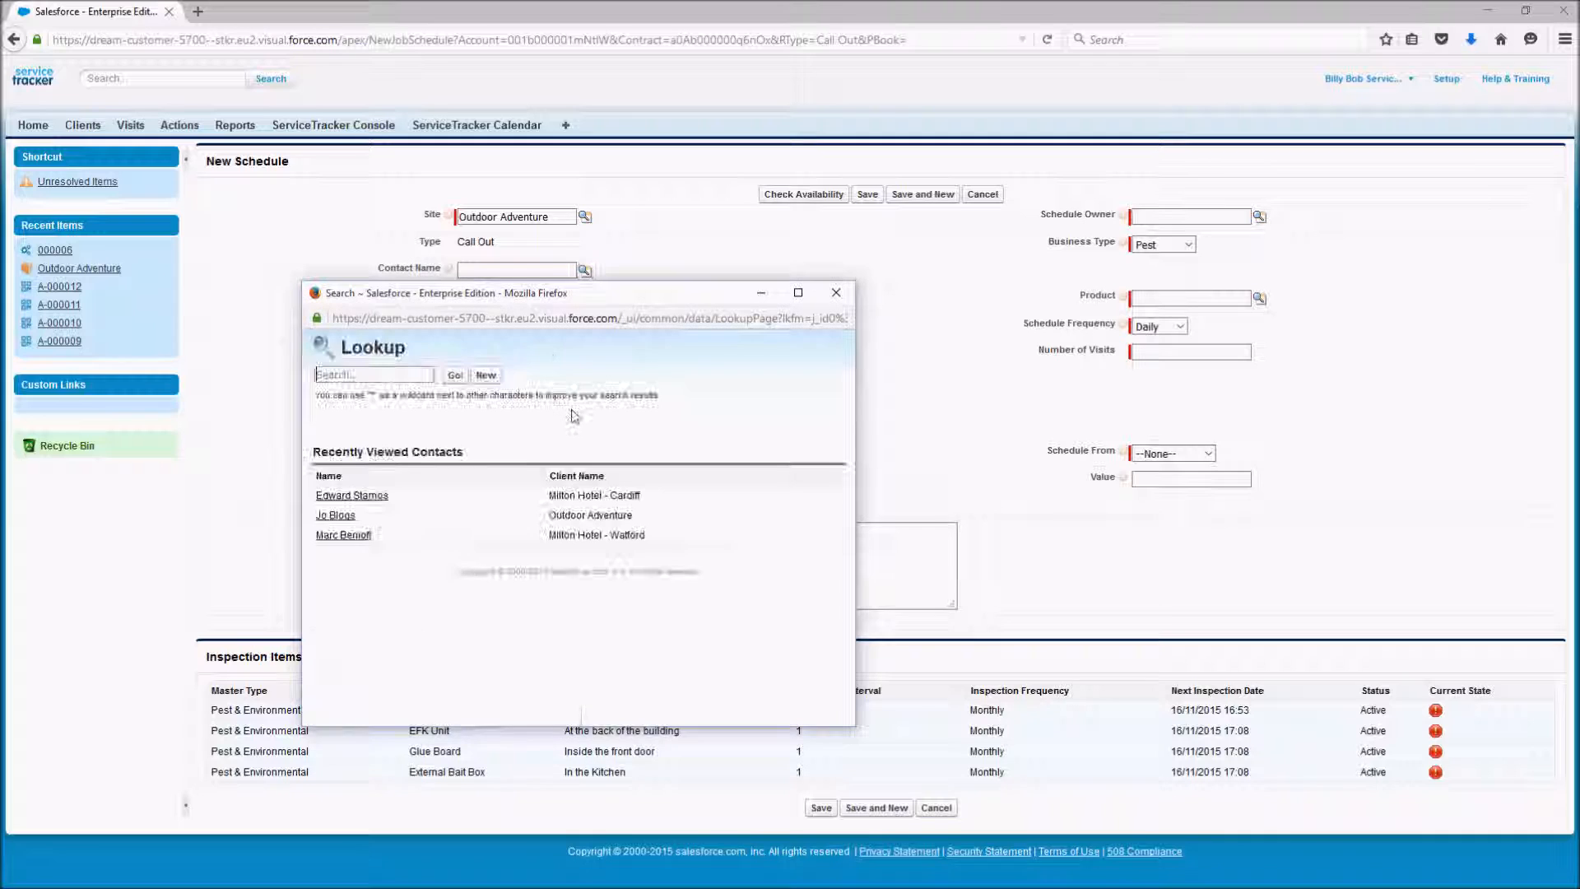
{"action": "left_click", "coordinate": [346, 516]}
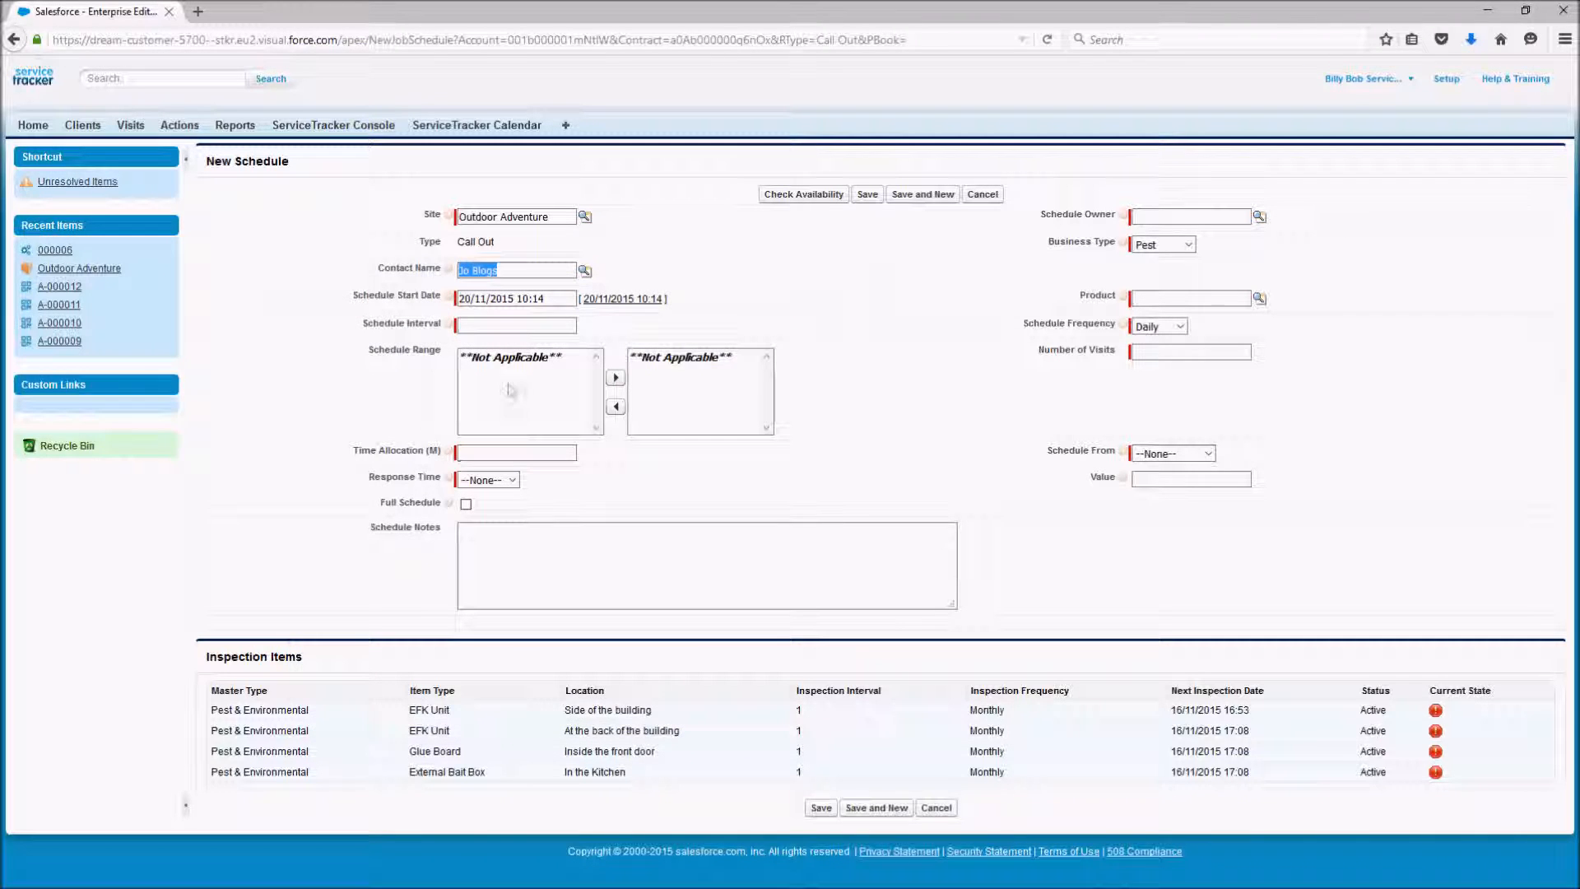
{"action": "left_click", "coordinate": [489, 328]}
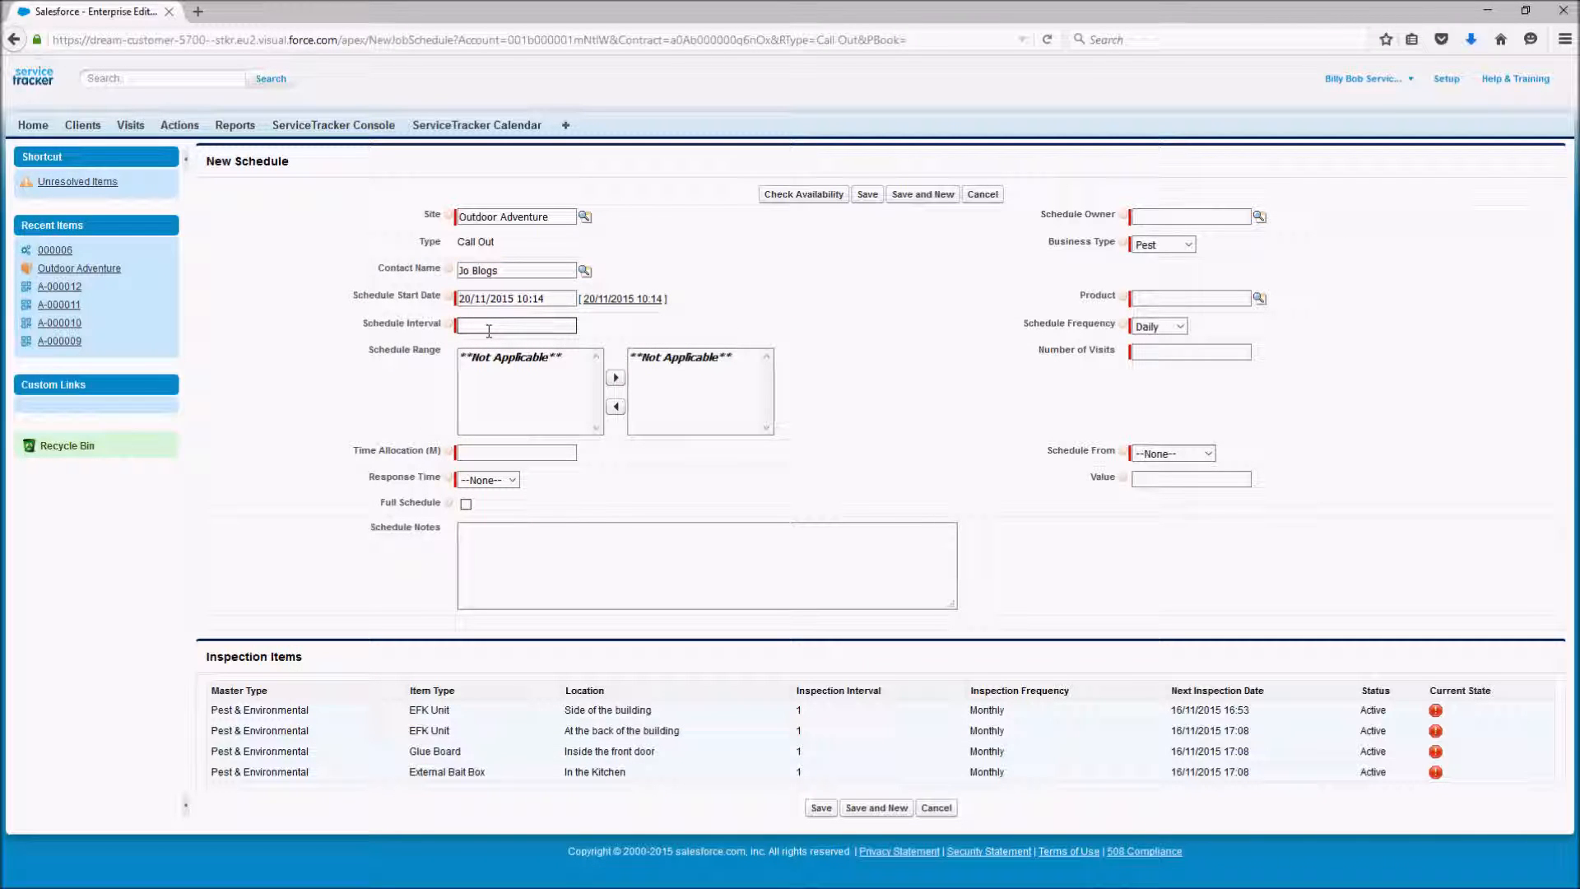
{"action": "type", "text": "1"}
{"action": "left_click", "coordinate": [1150, 351]}
{"action": "type", "text": "1"}
{"action": "left_click", "coordinate": [1155, 328]}
{"action": "left_click", "coordinate": [1151, 340]}
{"action": "left_click", "coordinate": [481, 301]}
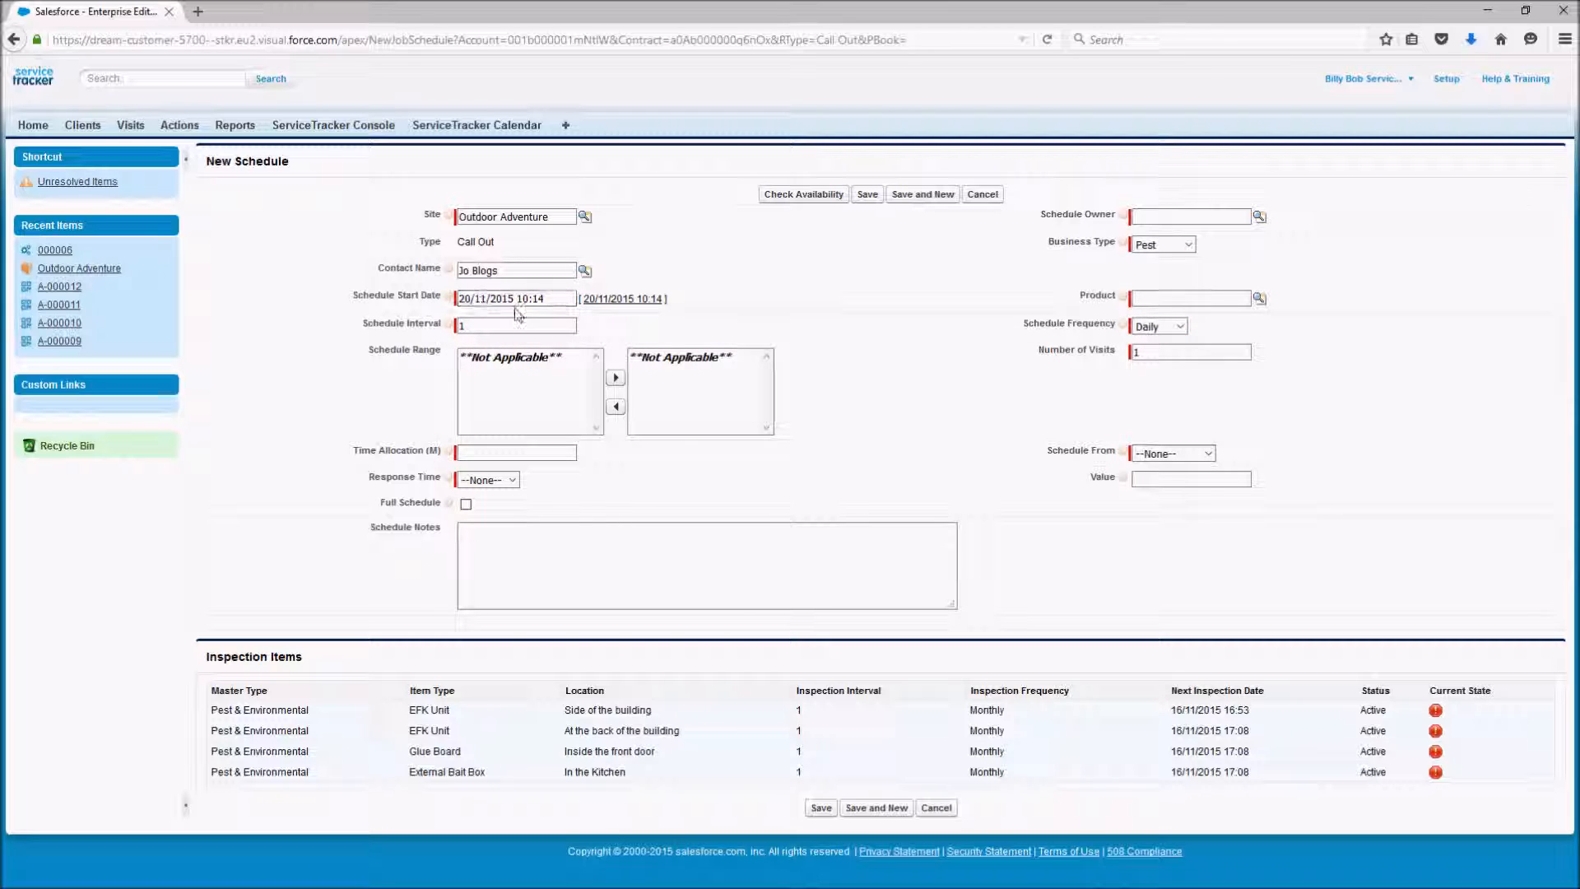
Step: Assign the service technician as schedule owner and choose Pigeon Trapping as the product
{"action": "left_click", "coordinate": [1260, 217]}
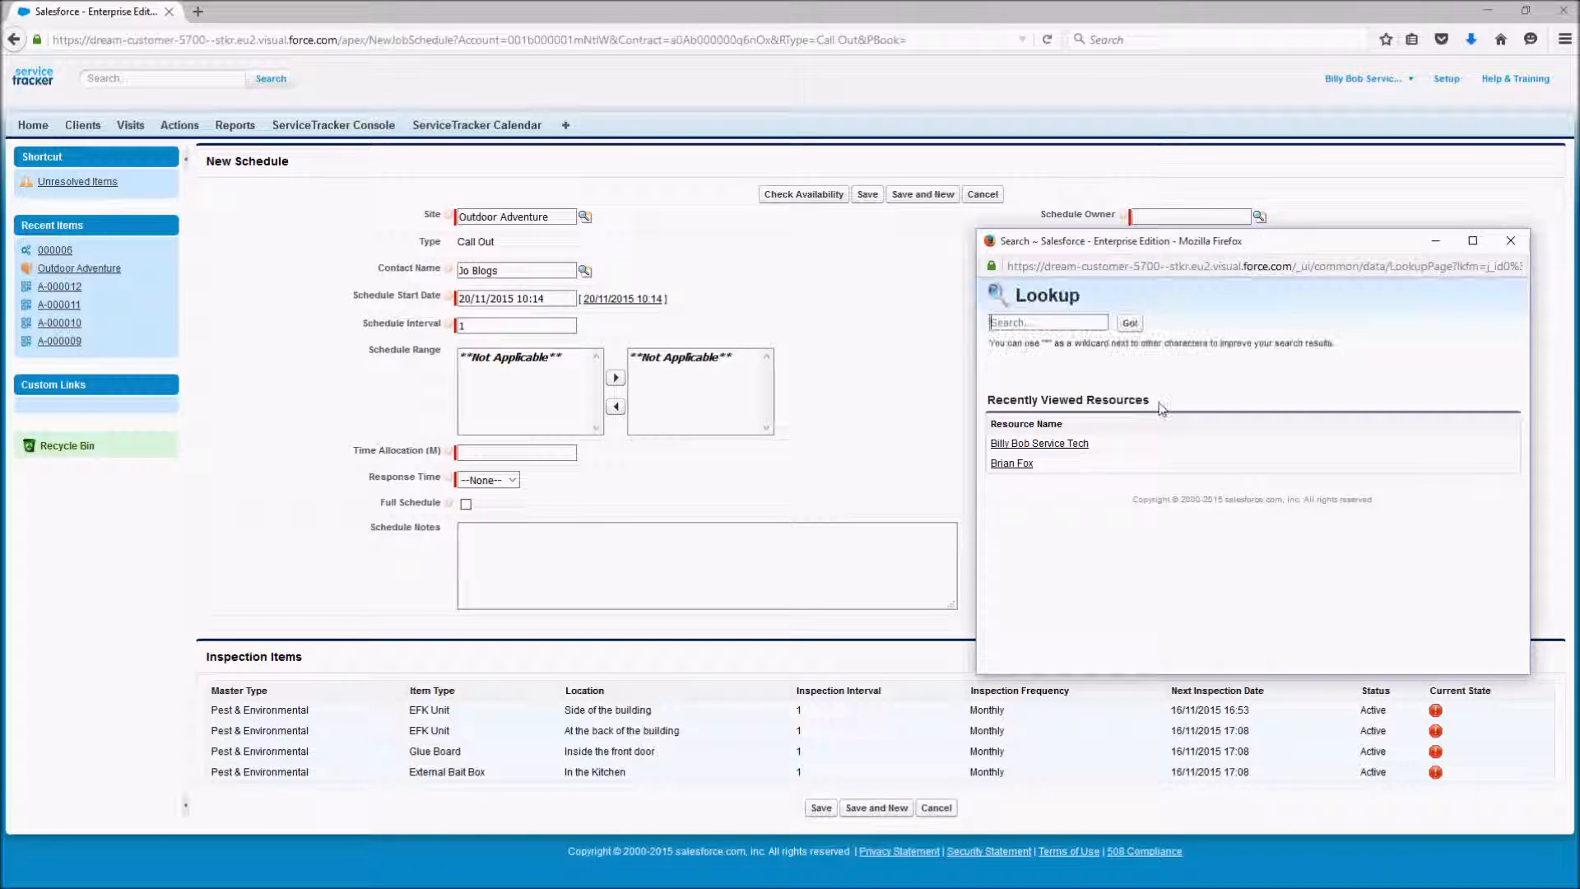
{"action": "left_click", "coordinate": [1070, 444]}
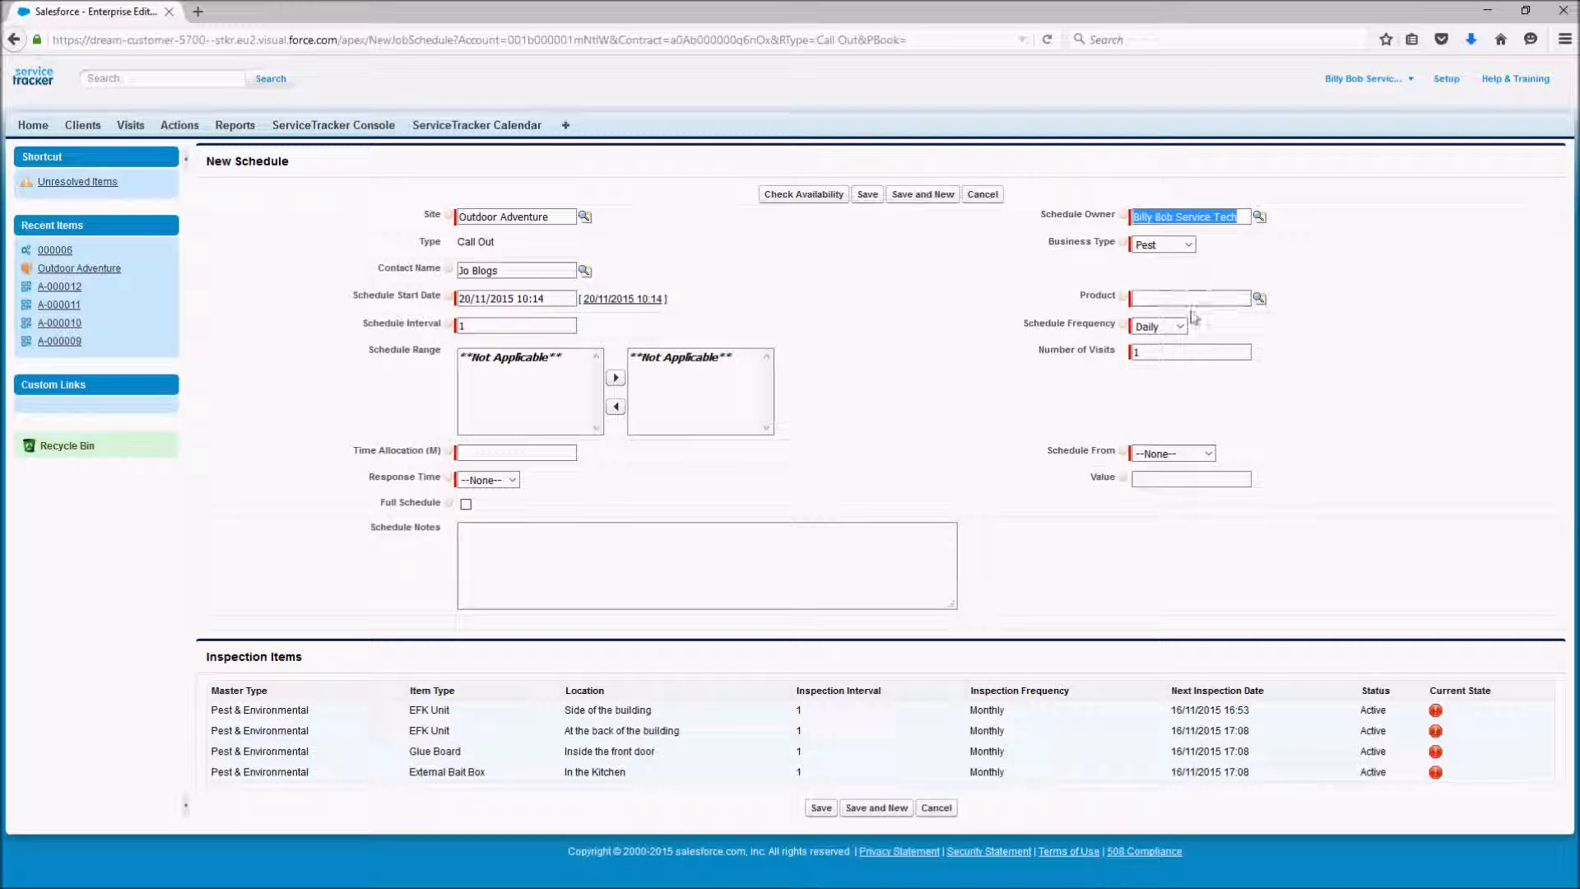
{"action": "left_click", "coordinate": [1259, 298]}
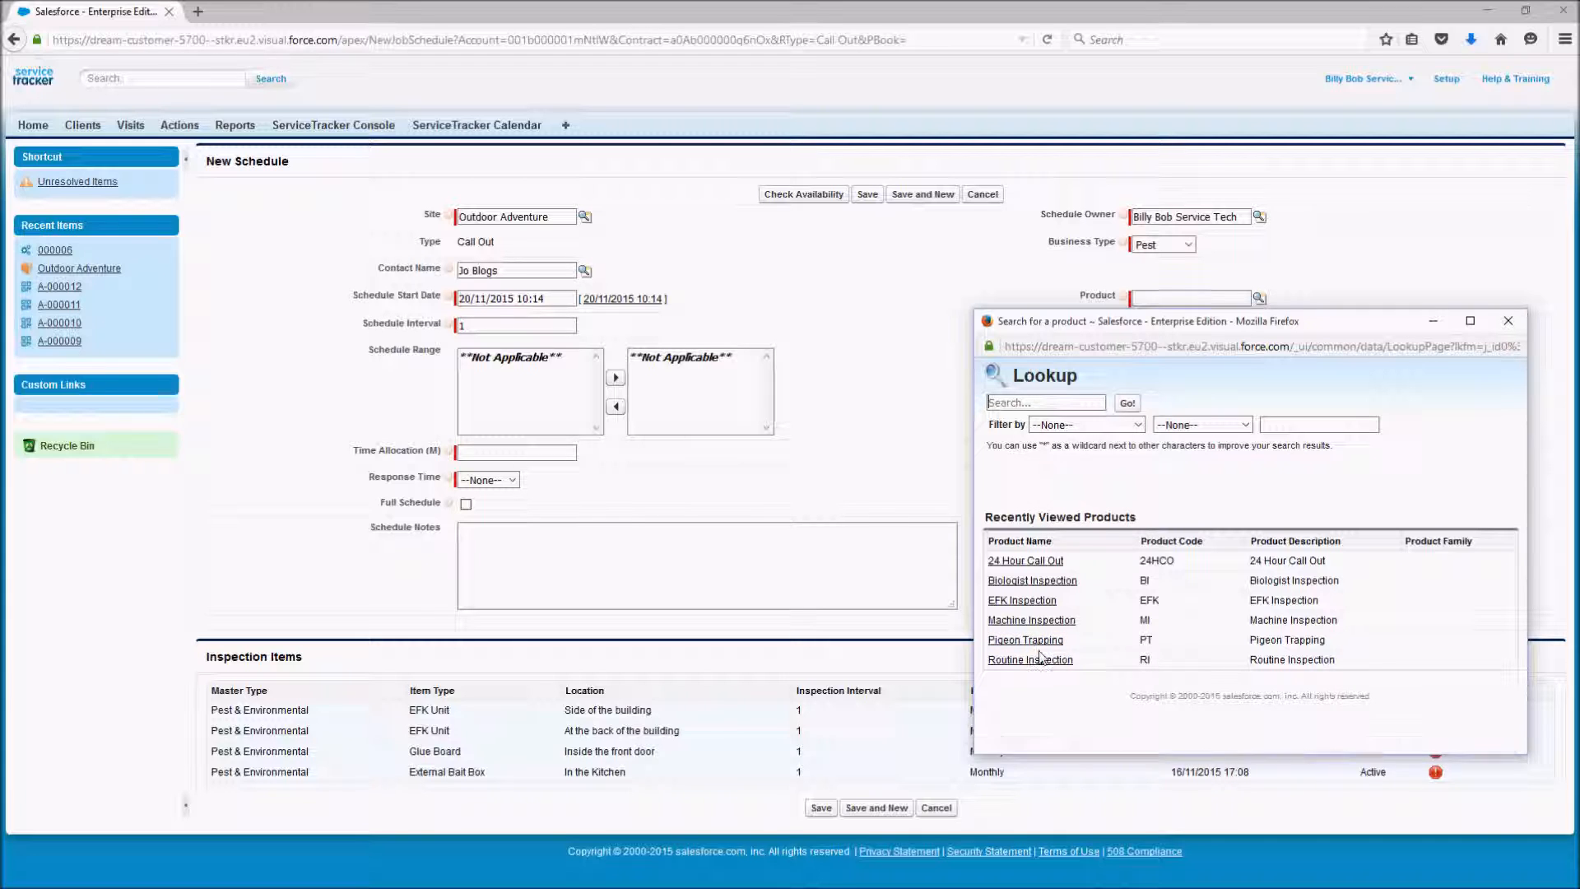
{"action": "left_click", "coordinate": [1025, 641]}
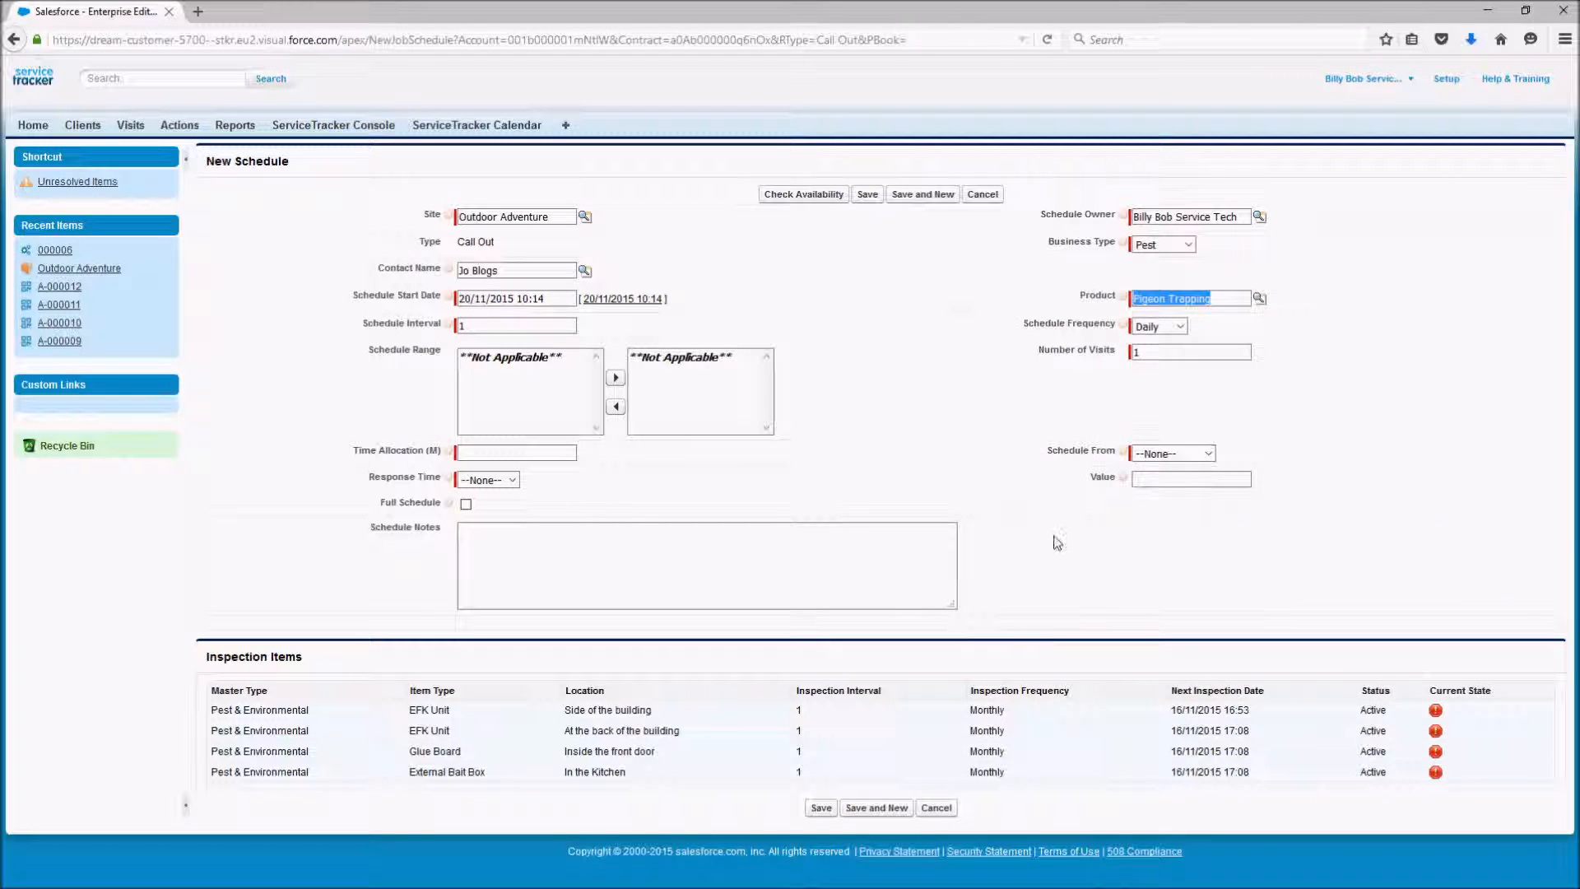
Step: Set the call out's time allocation to 60 minutes and its response time to 4 Hour
{"action": "left_click", "coordinate": [519, 452]}
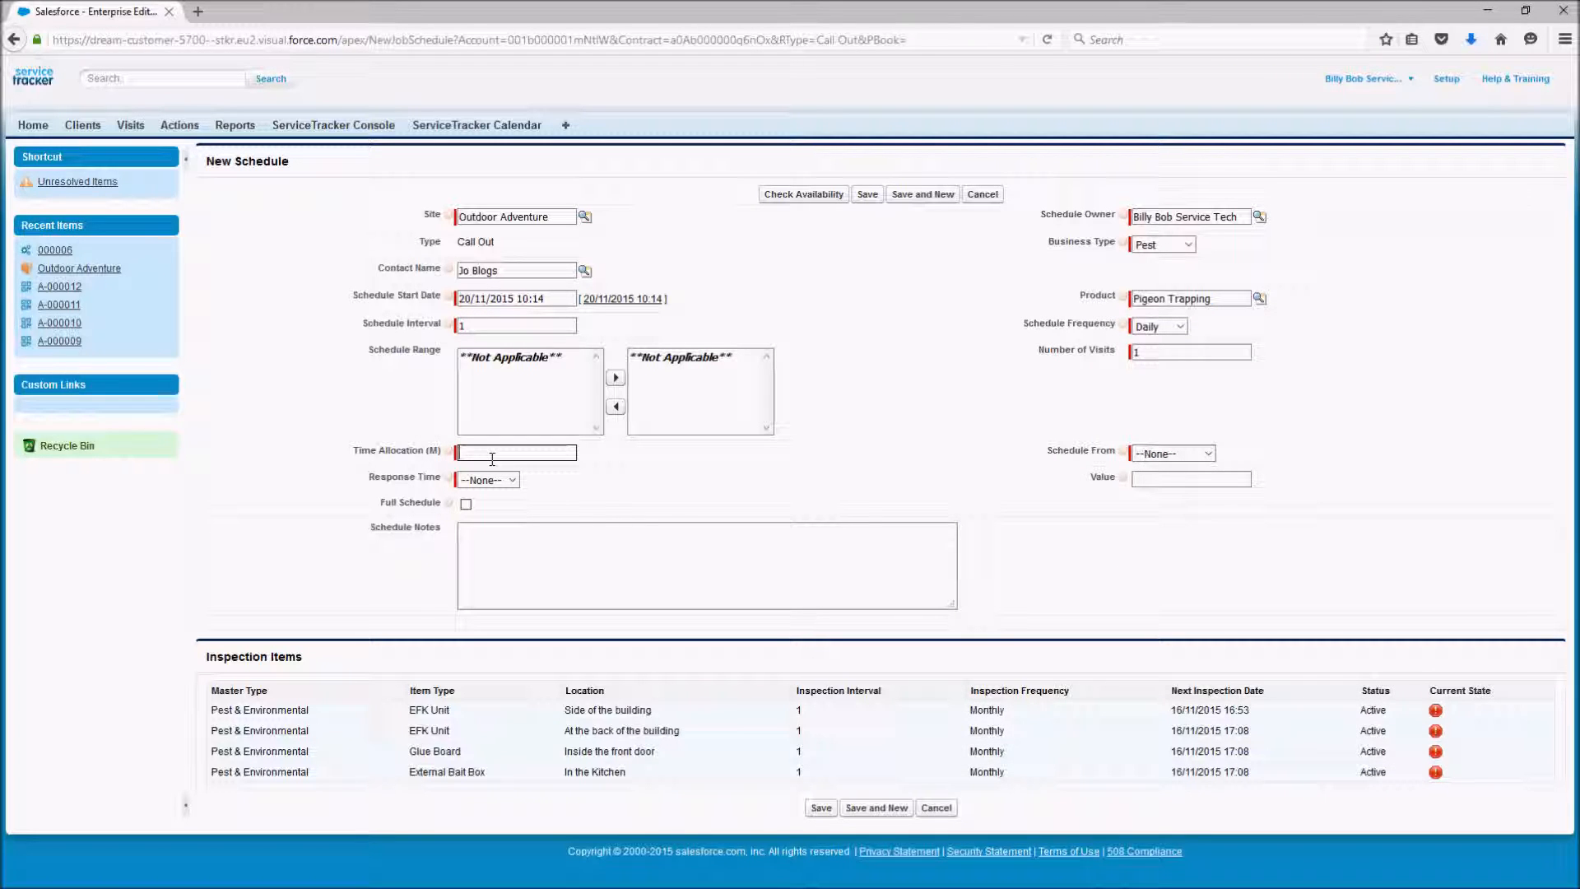
{"action": "type", "text": "60"}
{"action": "left_click", "coordinate": [511, 480]}
{"action": "left_click", "coordinate": [486, 523]}
Step: Enter the schedule note "Netting has come lose please refix"
{"action": "left_click", "coordinate": [478, 536]}
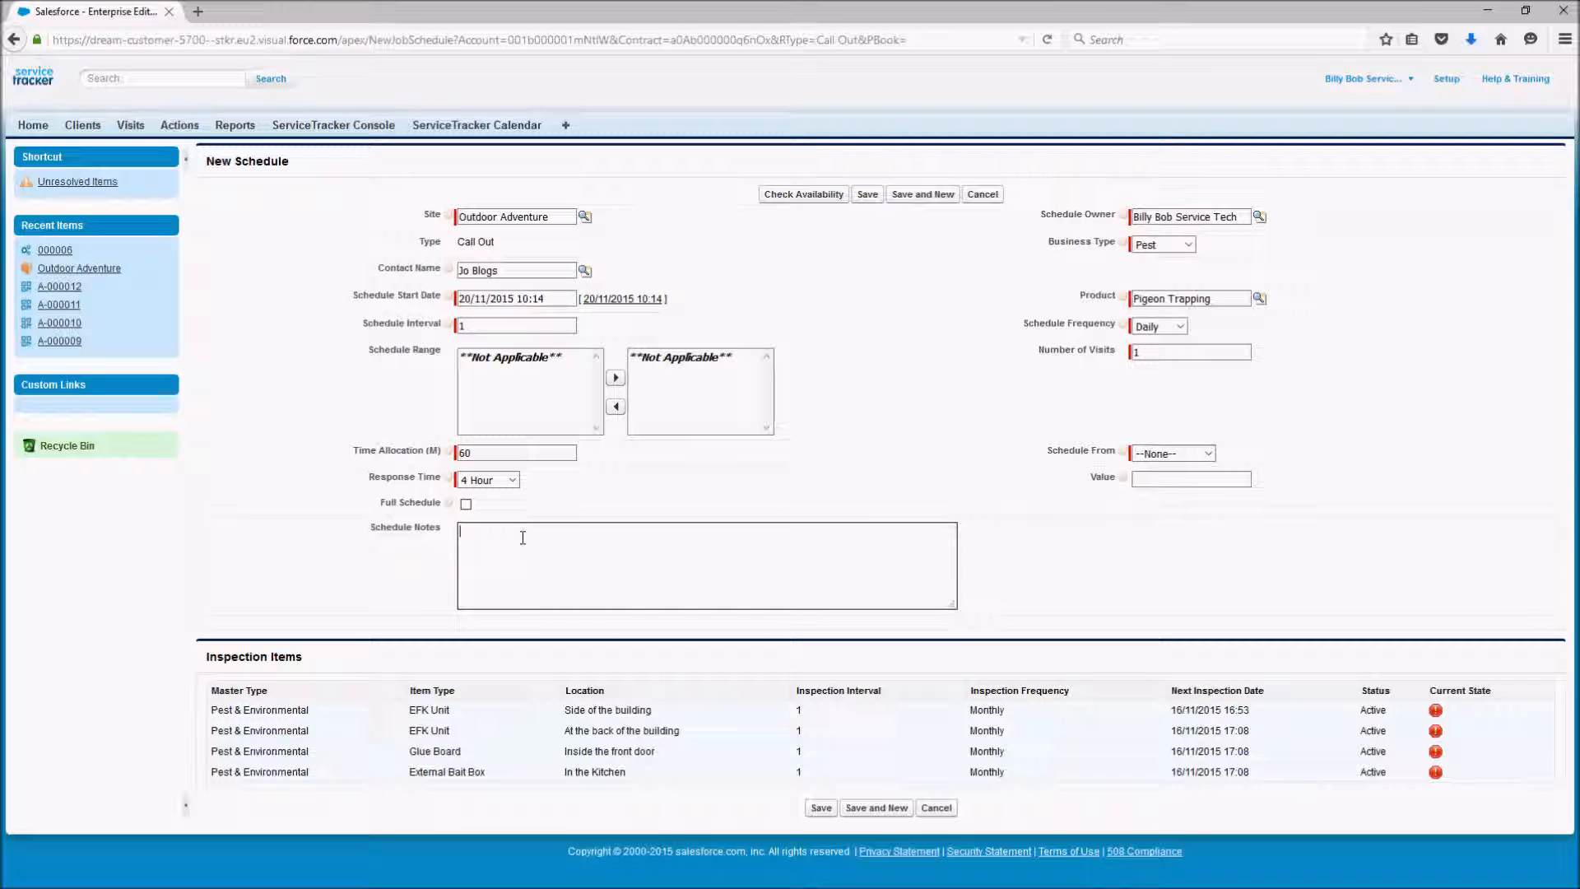
{"action": "type", "text": "Netting has come lo"}
{"action": "type", "text": "se please refix"}
Step: Set the call out to schedule from Completed and save the new schedule
{"action": "left_click", "coordinate": [1186, 454]}
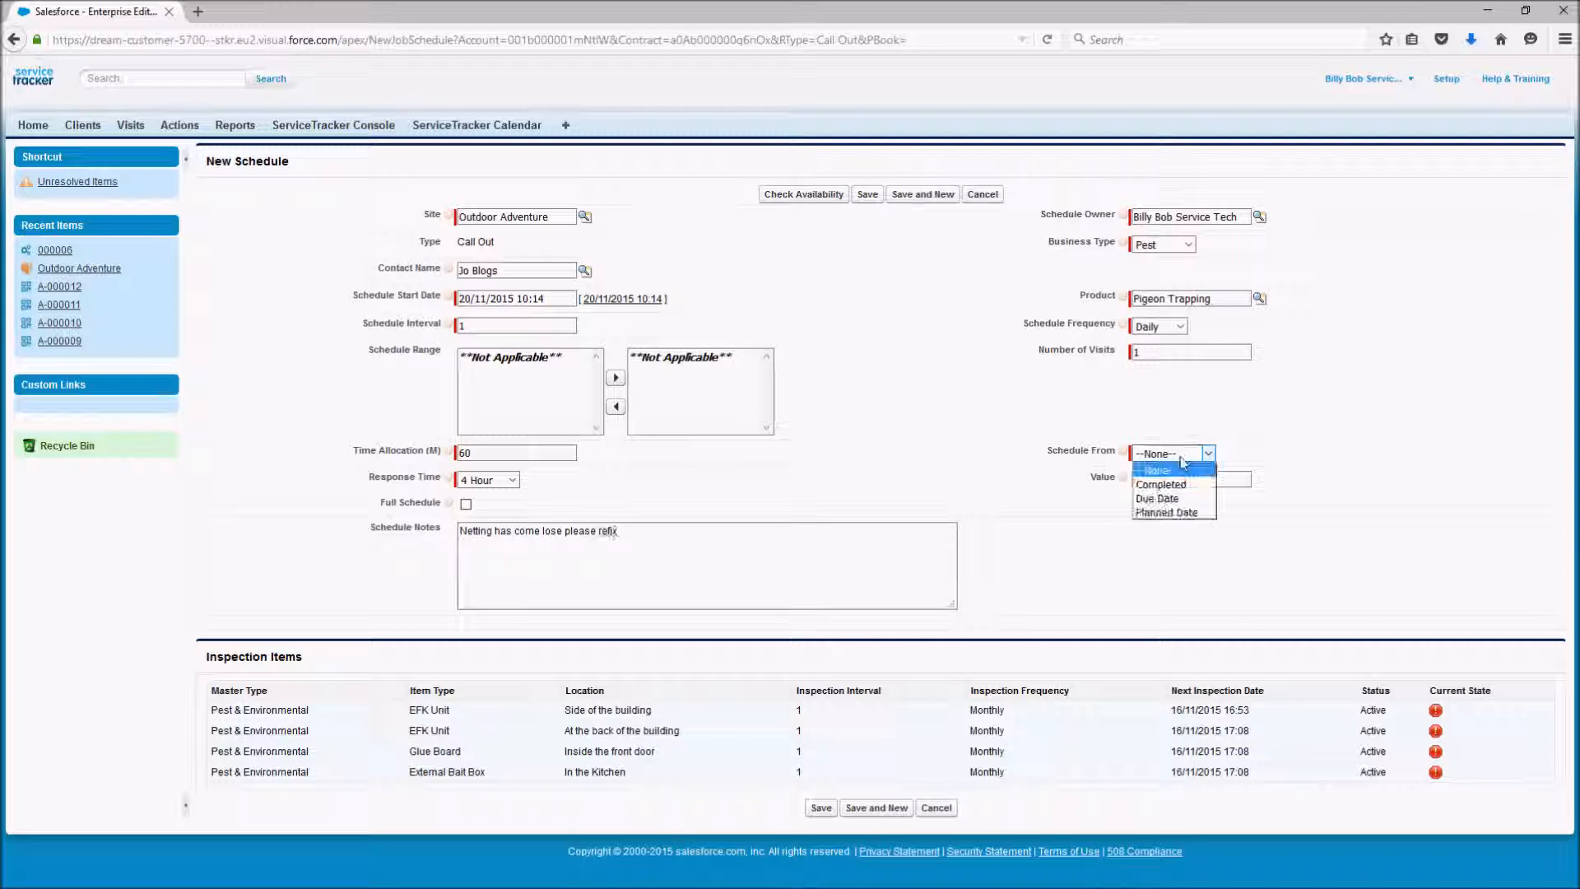
{"action": "left_click", "coordinate": [1172, 485]}
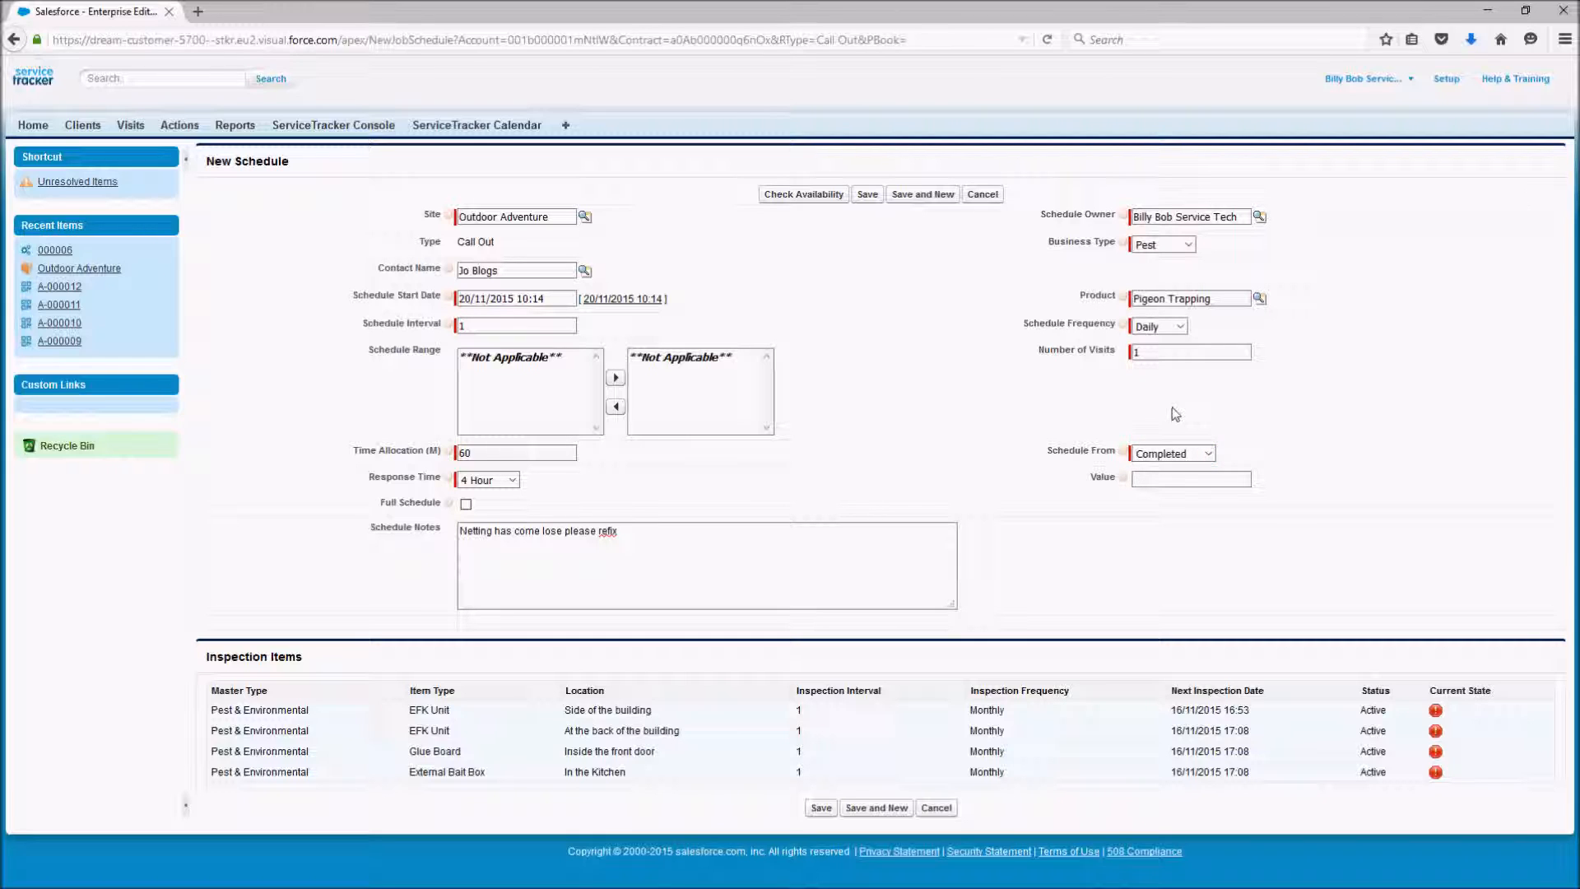
{"action": "mouse_move", "coordinate": [1121, 450]}
{"action": "left_click", "coordinate": [751, 527]}
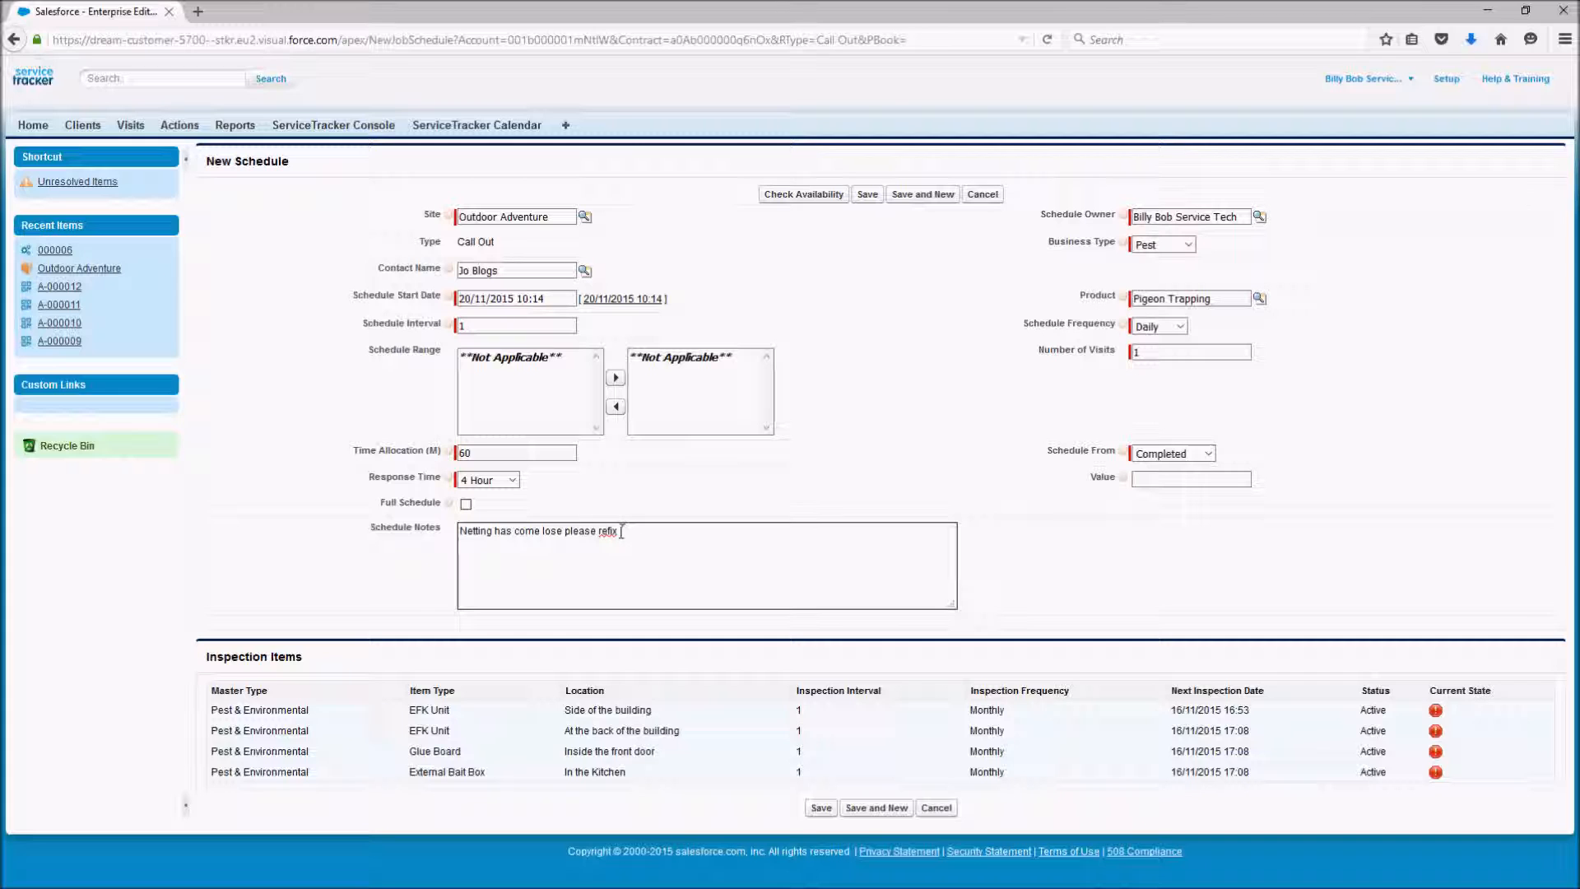
{"action": "left_click", "coordinate": [822, 807]}
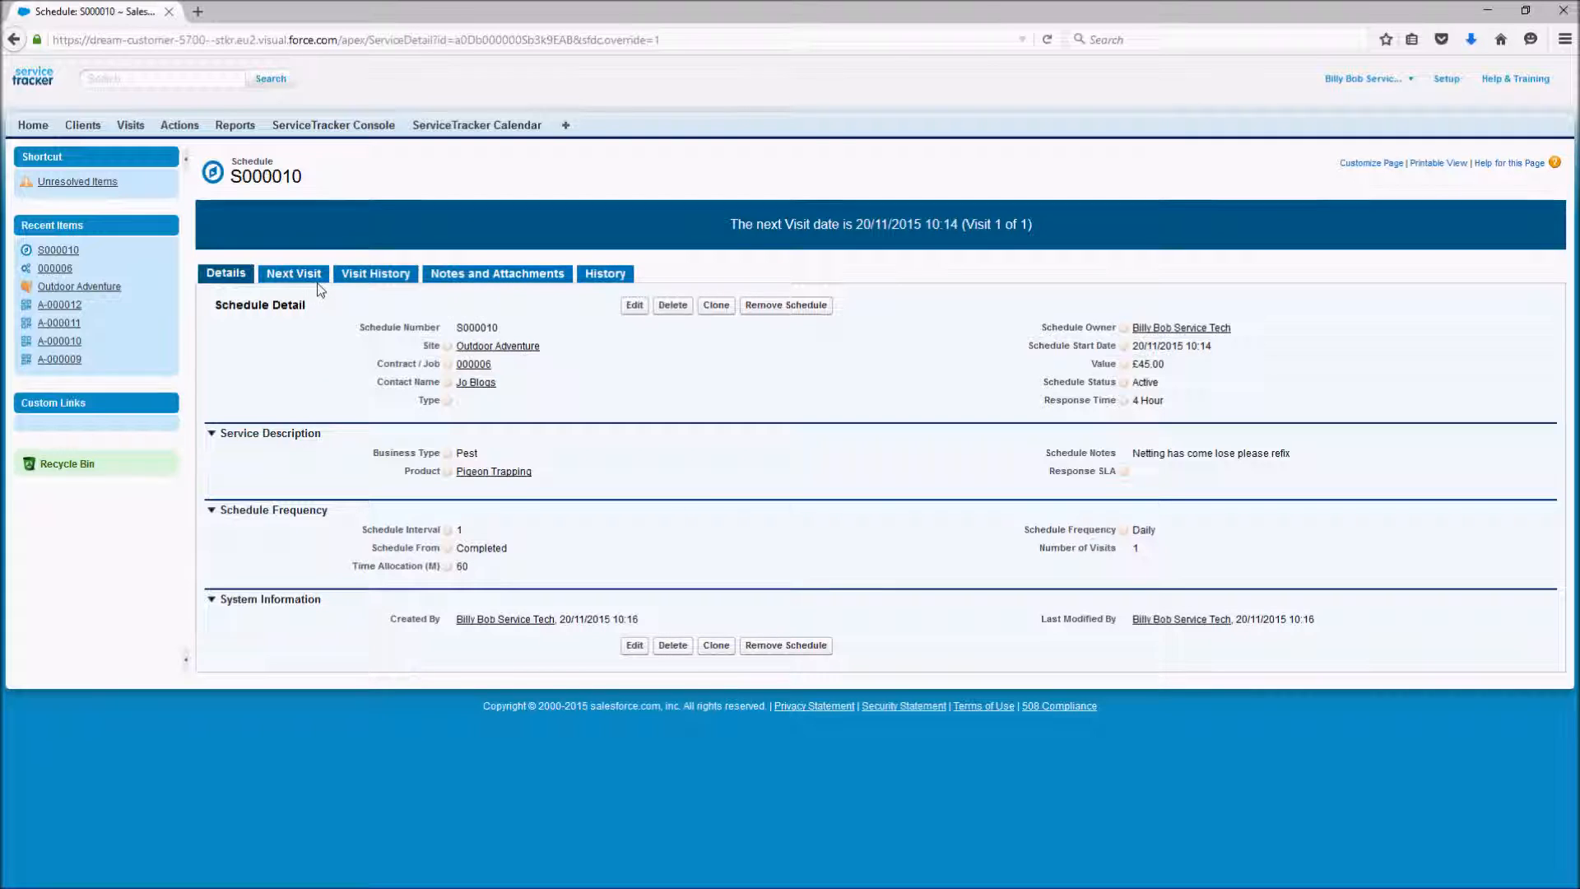
Step: Review the new schedule's next visit and details, and return to the Outdoor Adventure client
{"action": "left_click", "coordinate": [283, 278]}
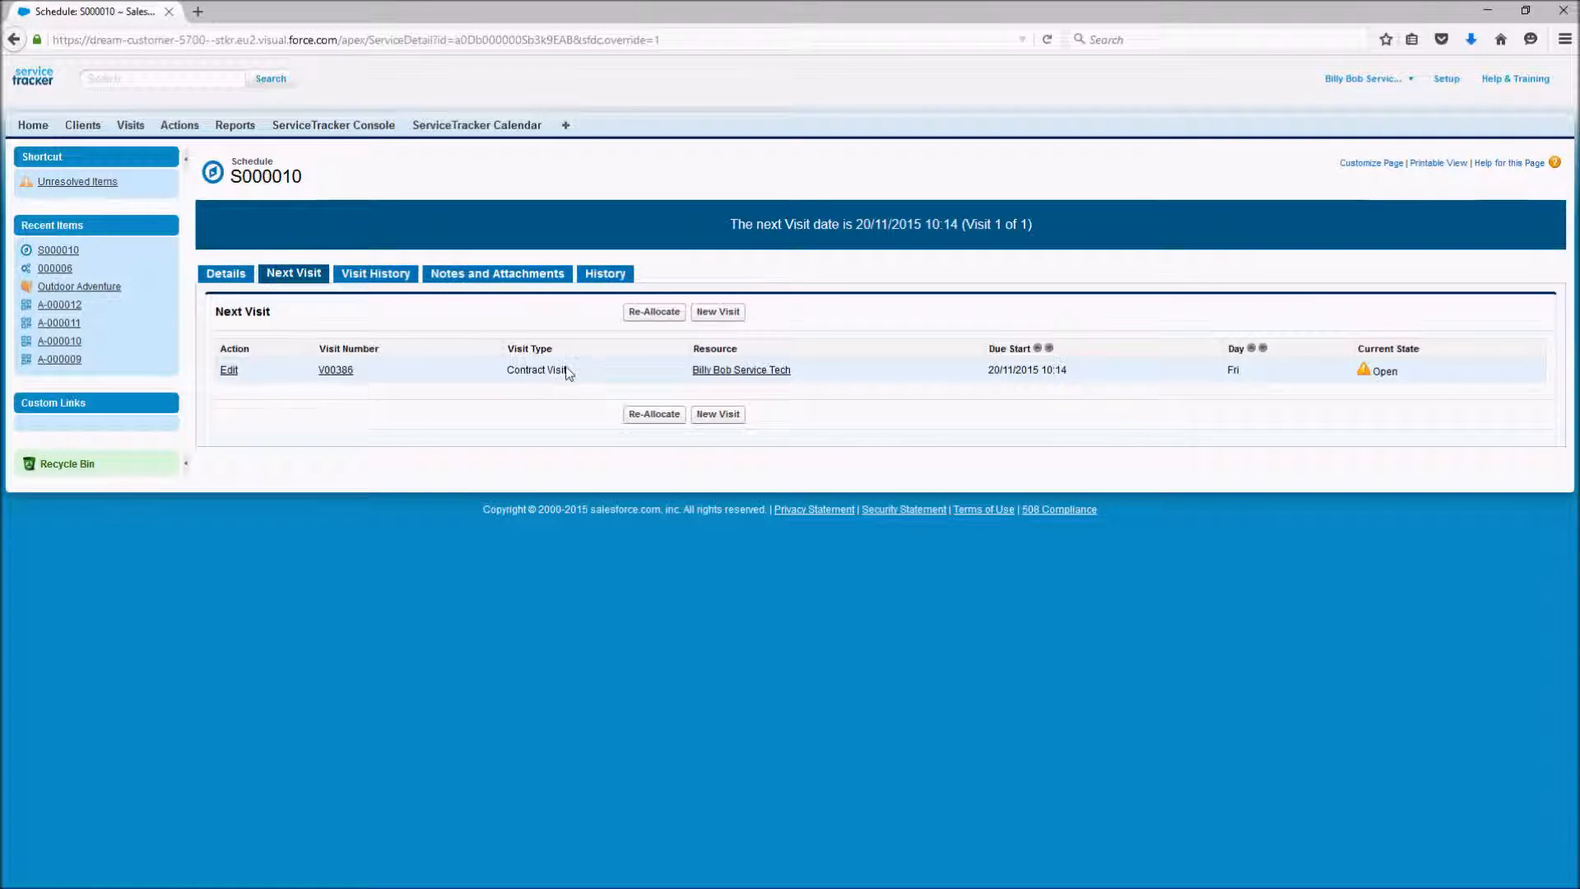
{"action": "left_click", "coordinate": [235, 280]}
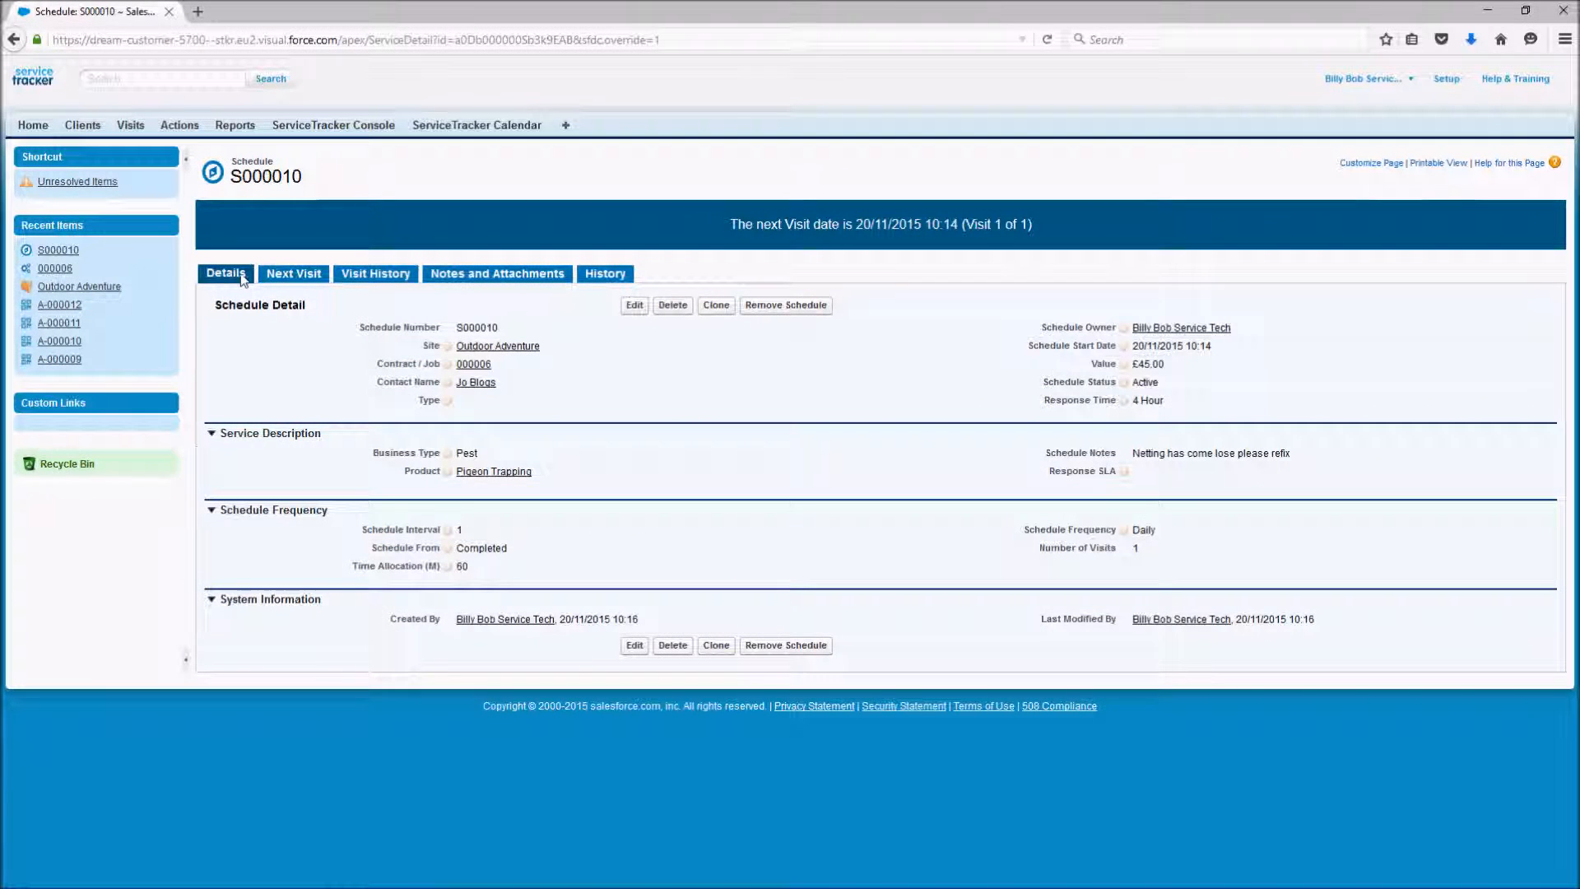
{"action": "left_click", "coordinate": [515, 347]}
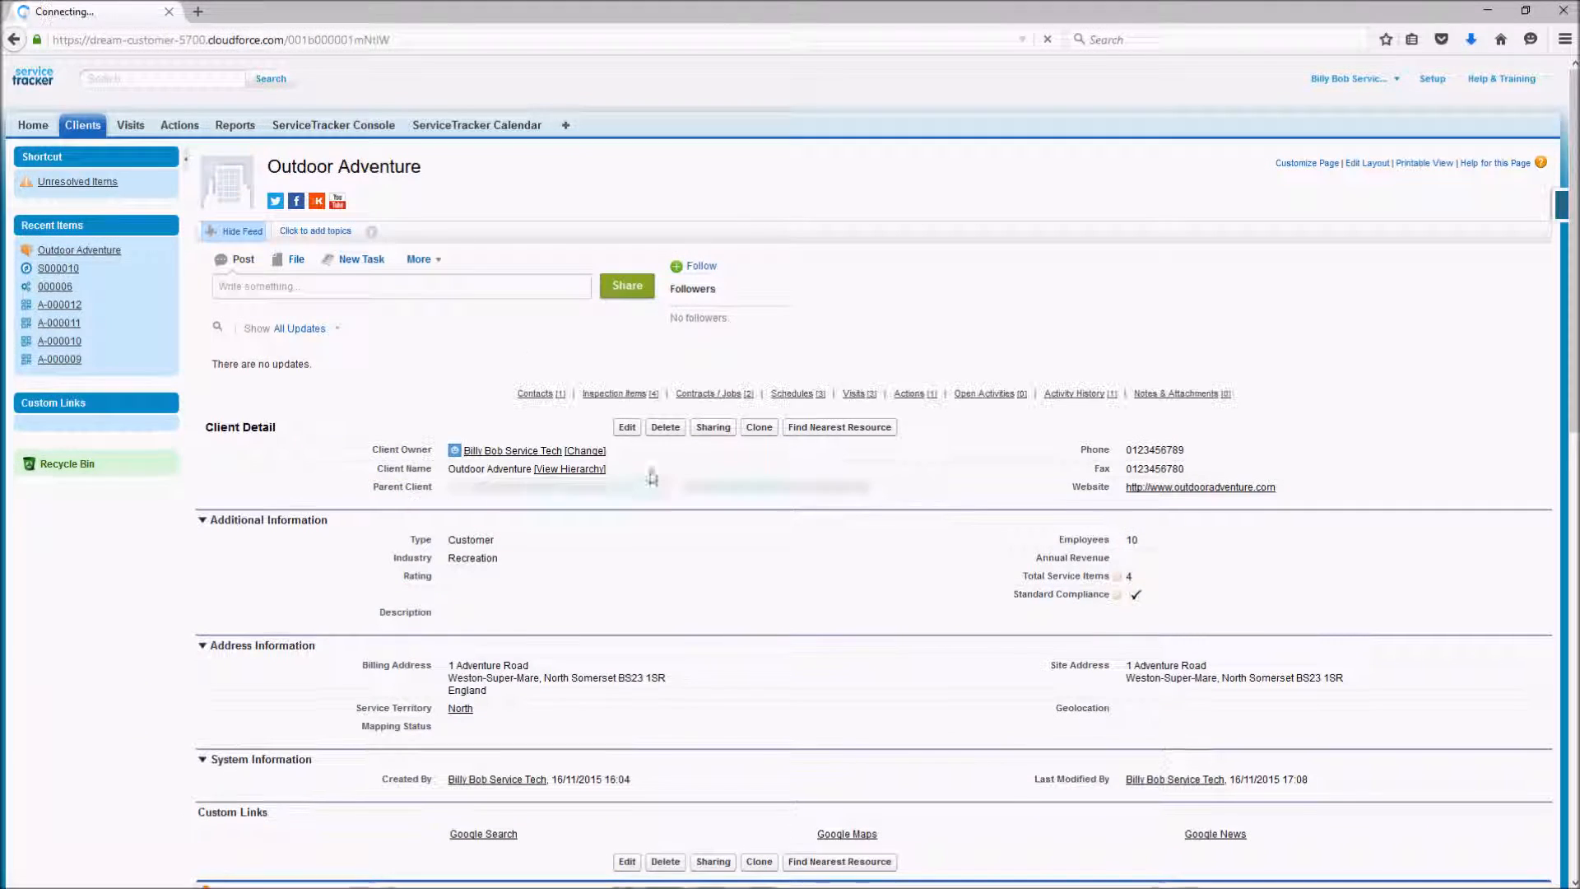
Step: Open the netting refix visit from the client's visits and start an email notifying its operative
{"action": "mouse_move", "coordinate": [807, 397]}
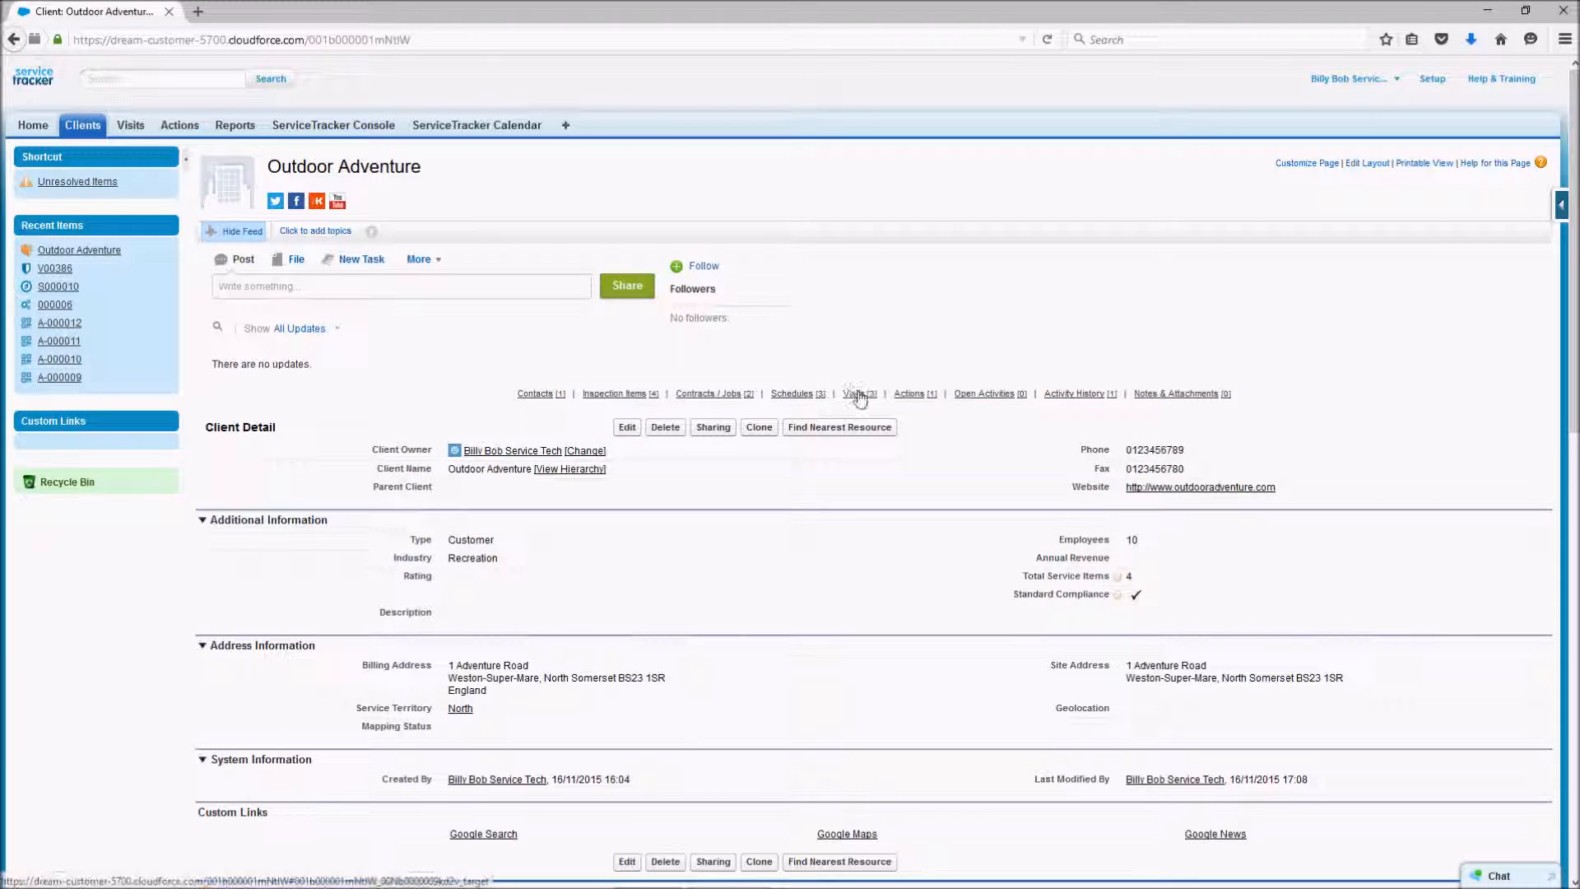
{"action": "mouse_move", "coordinate": [860, 399]}
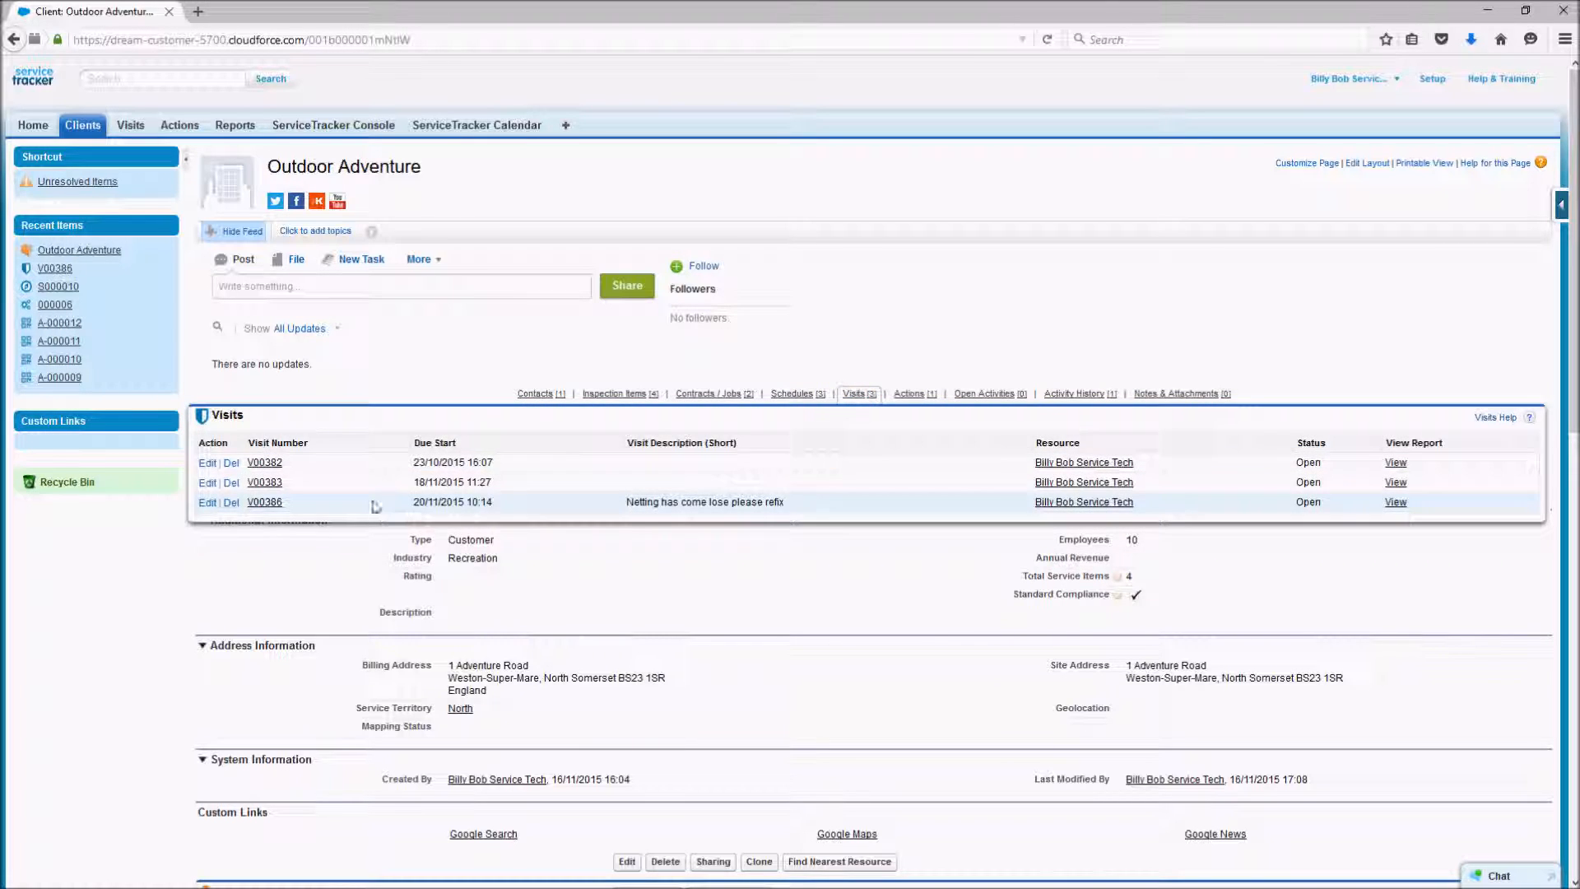
{"action": "left_click", "coordinate": [266, 503]}
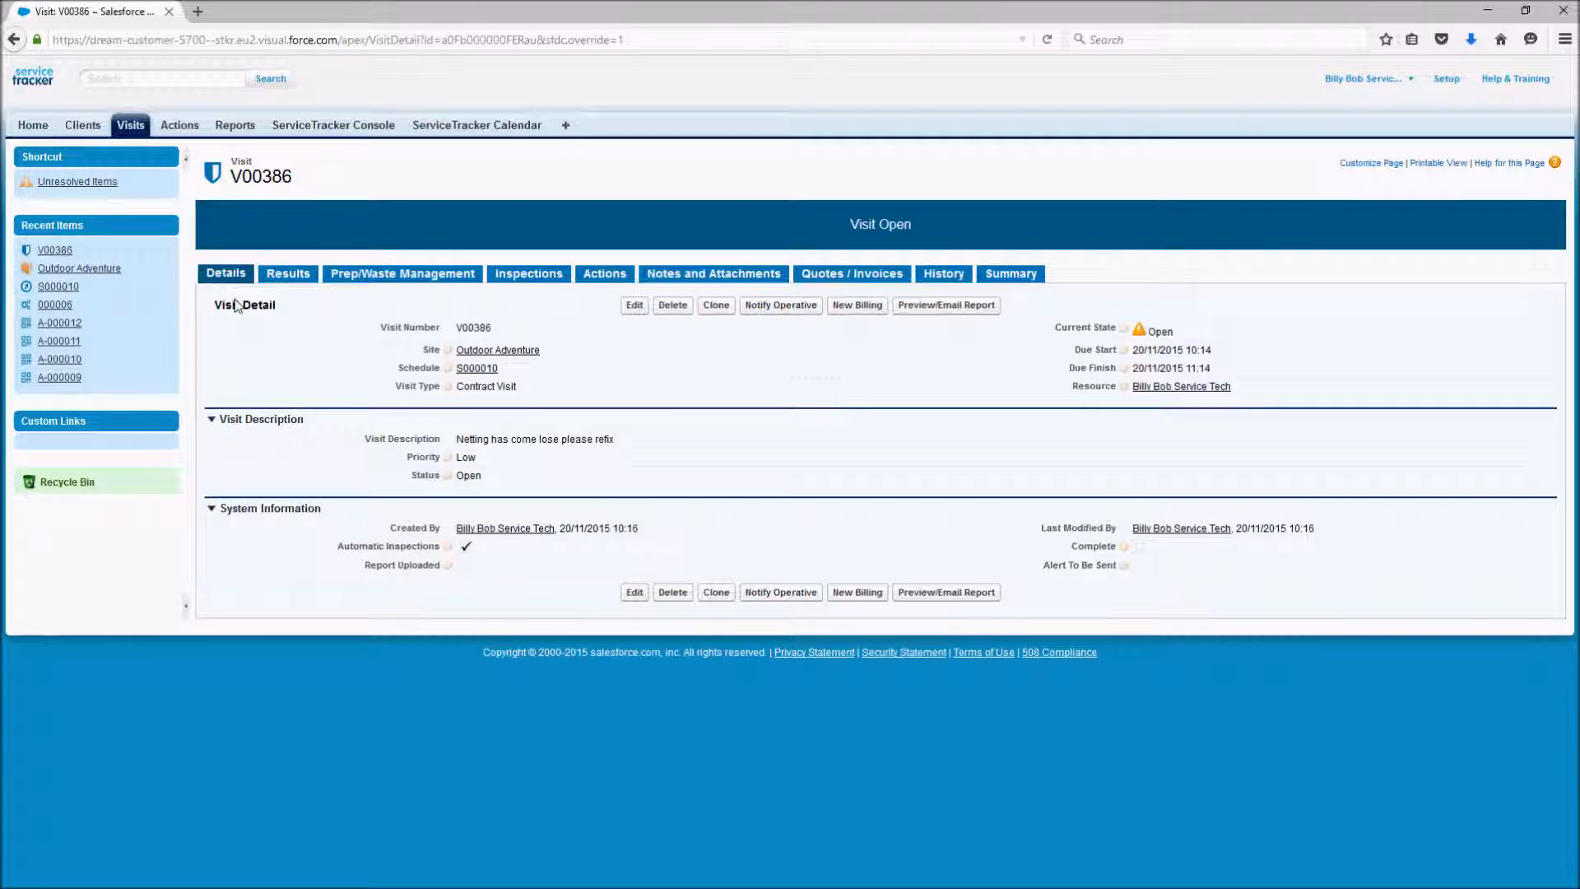
{"action": "left_click", "coordinate": [787, 309]}
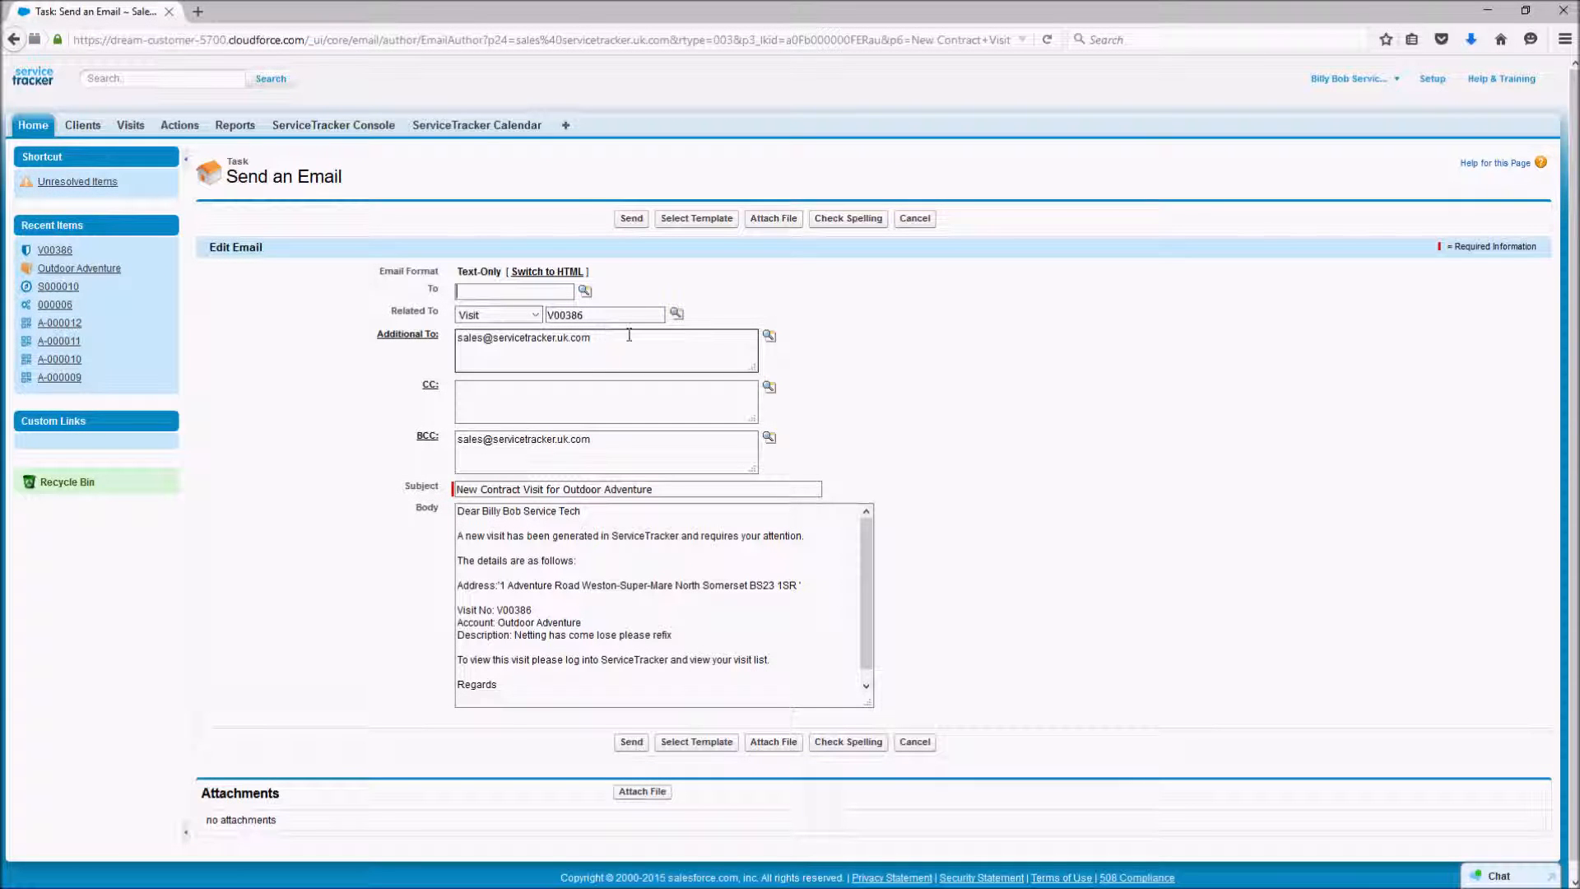
{"action": "left_click", "coordinate": [678, 344]}
{"action": "left_click_drag", "start_coordinate": [609, 341], "coordinate": [428, 350]}
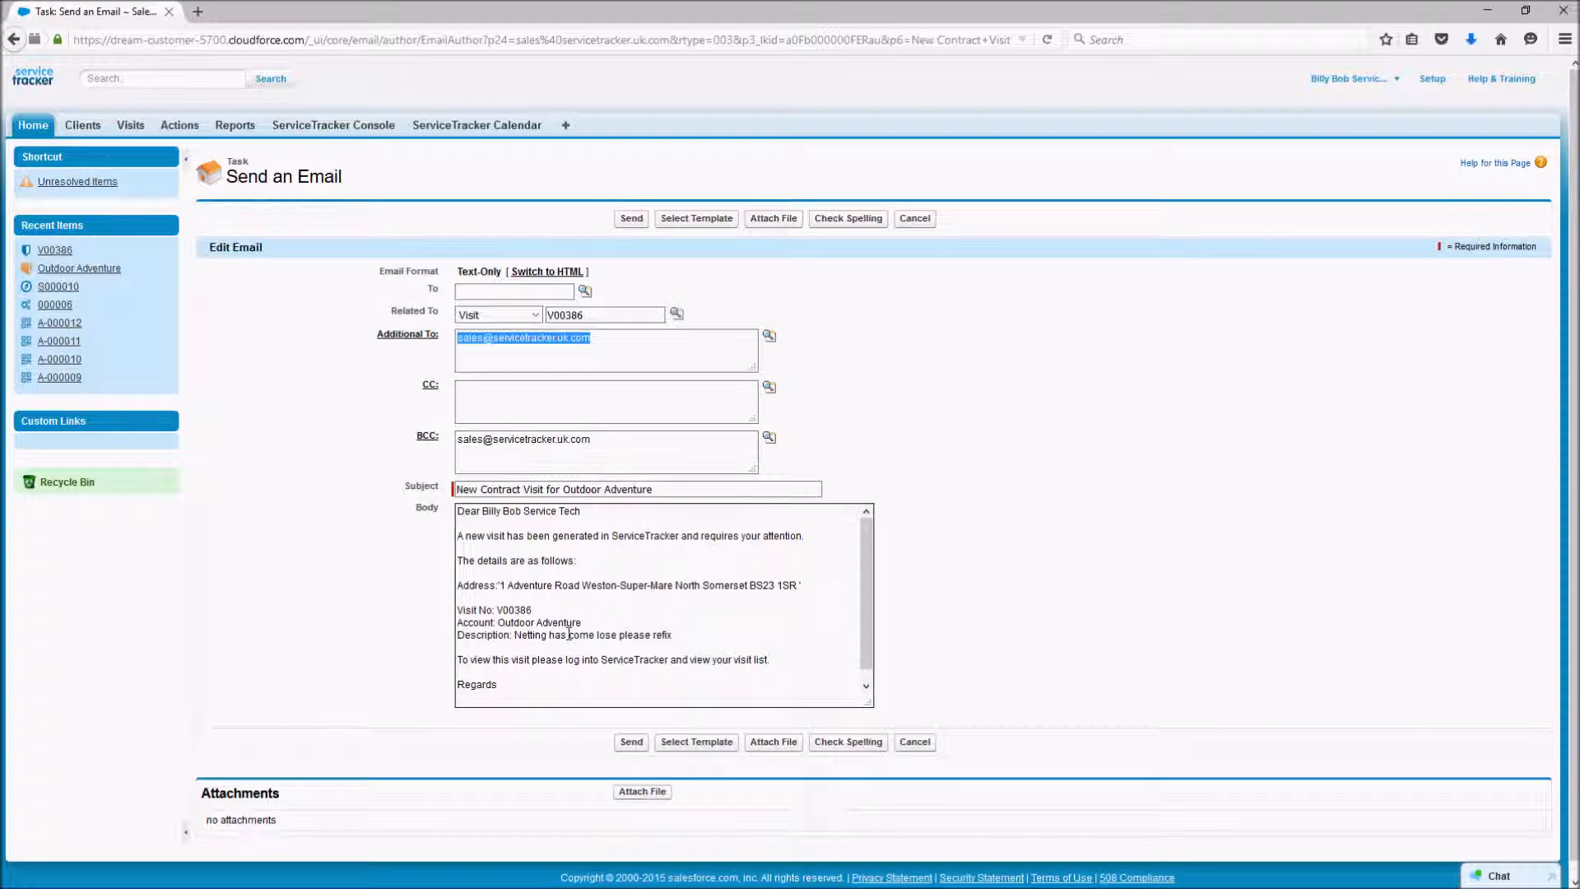
{"action": "left_click", "coordinate": [687, 638]}
{"action": "key", "text": "Return"}
{"action": "key", "text": "Return"}
{"action": "key", "text": "Return"}
{"action": "key", "text": "Return"}
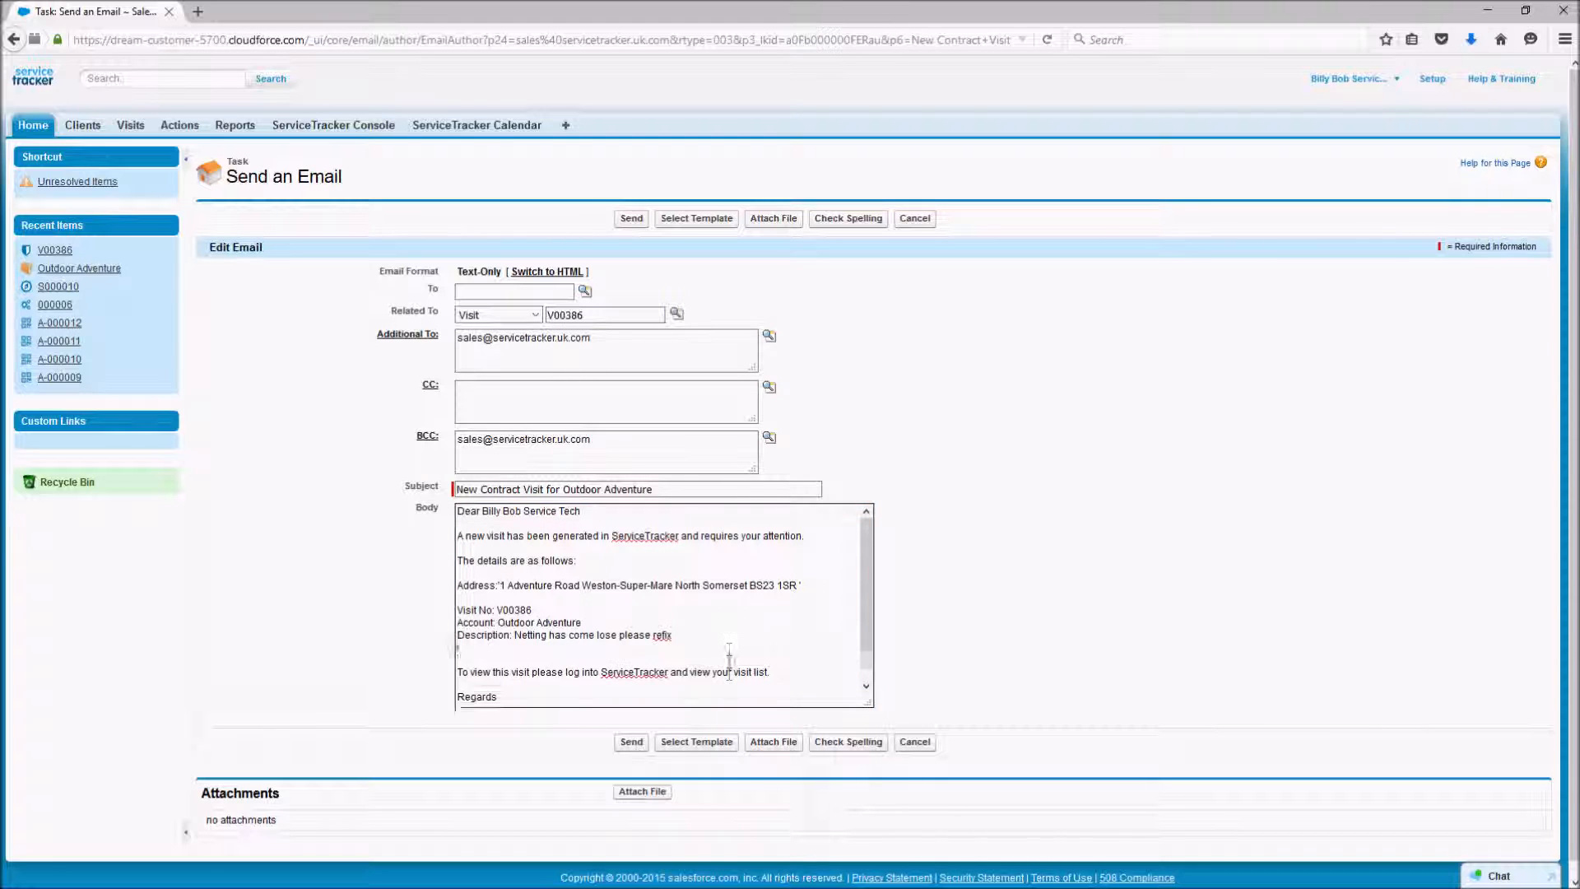
{"action": "key", "text": "BackSpace"}
{"action": "key", "text": "BackSpace"}
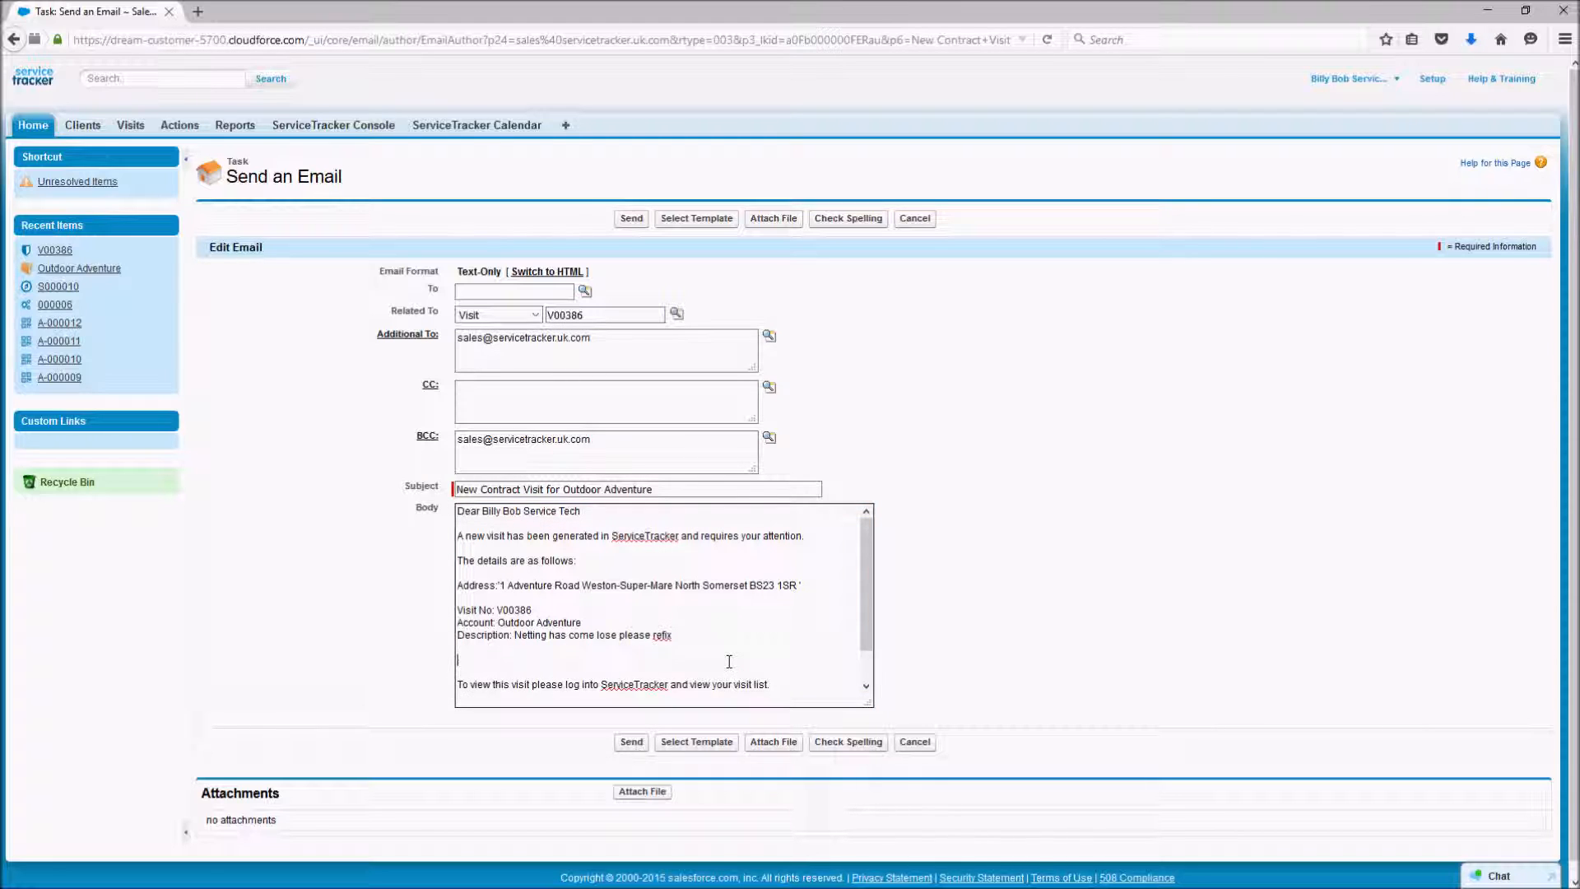
{"action": "key", "text": "BackSpace"}
{"action": "key", "text": "BackSpace"}
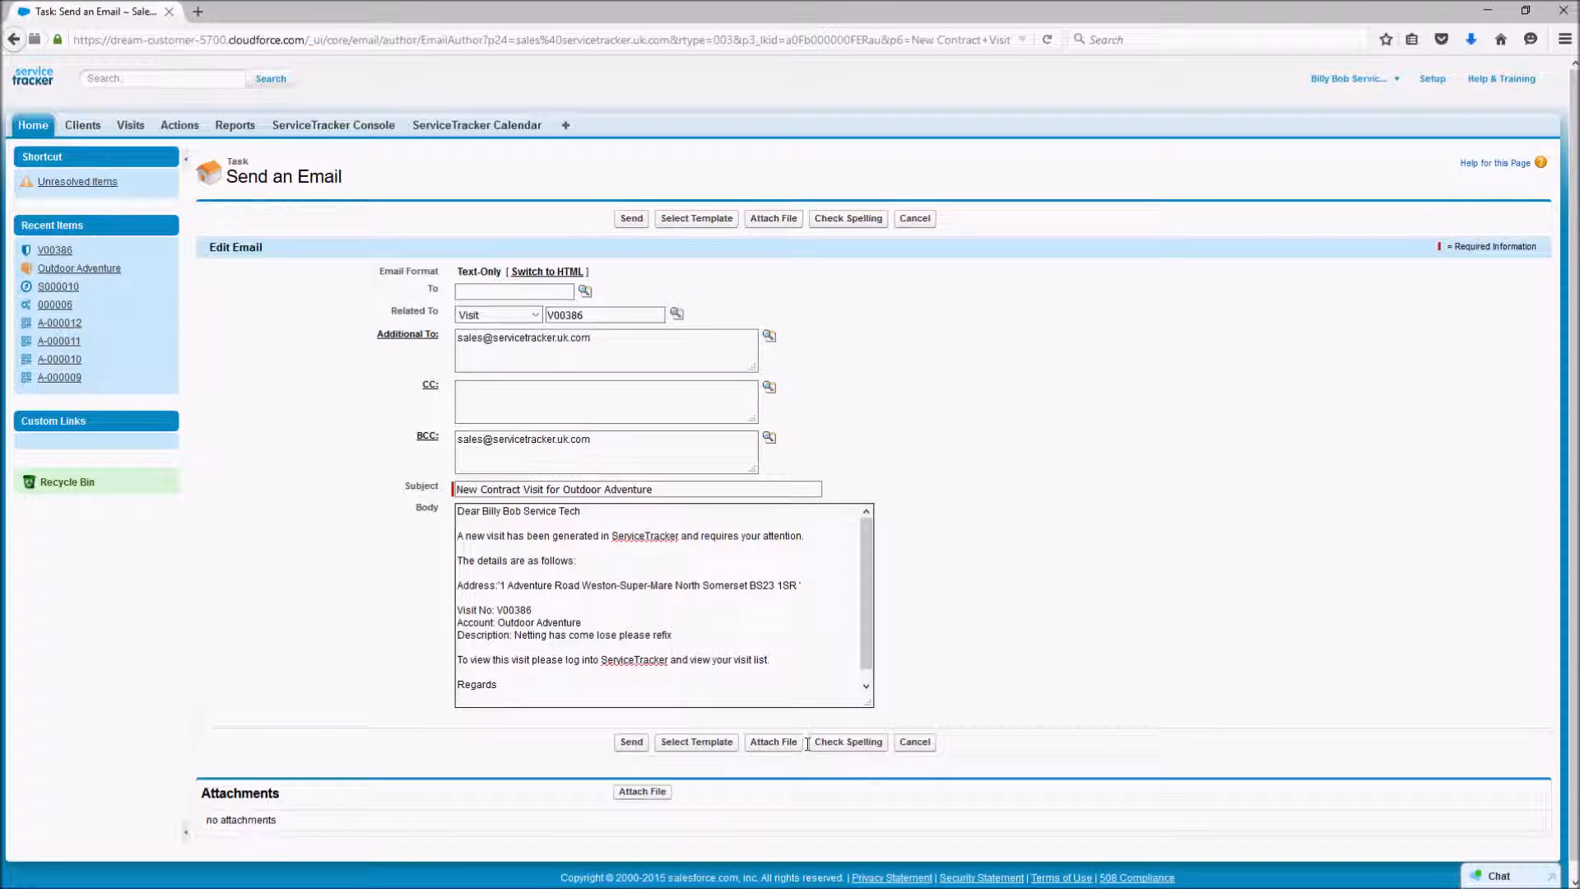
Step: Send the new contract visit notification email
{"action": "left_click", "coordinate": [631, 744]}
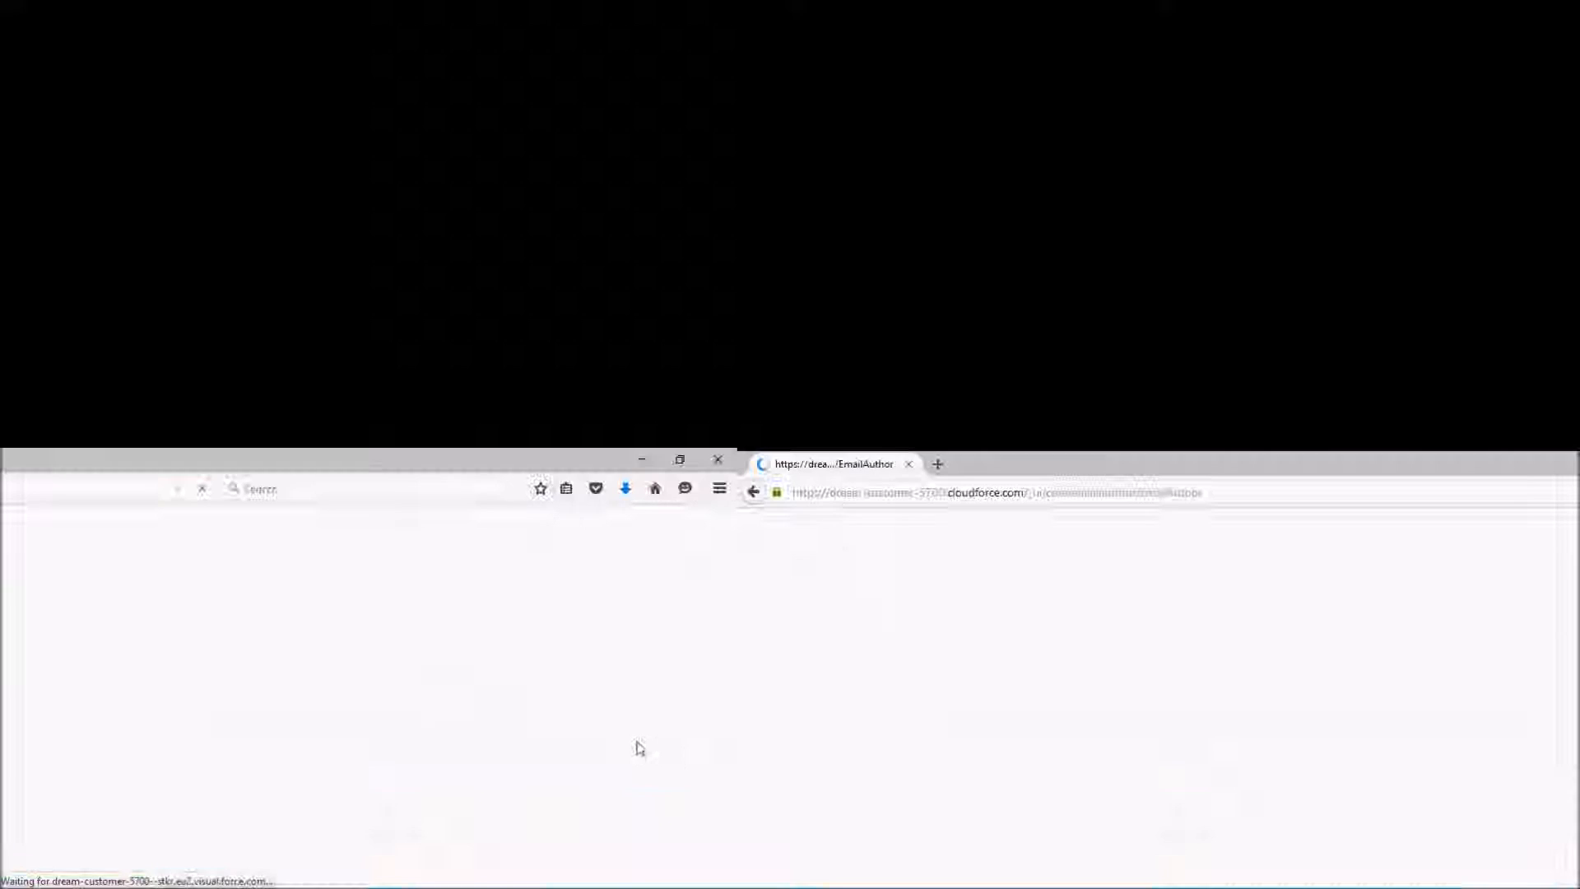